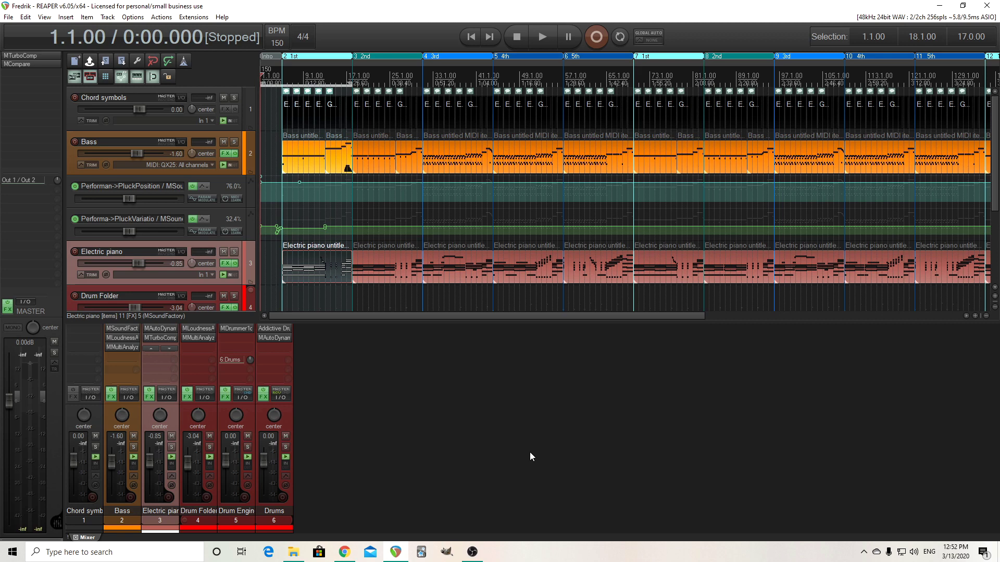
- Play the full mix from measure 5, the start of the 1st region, and stop after a few measures
click(283, 73)
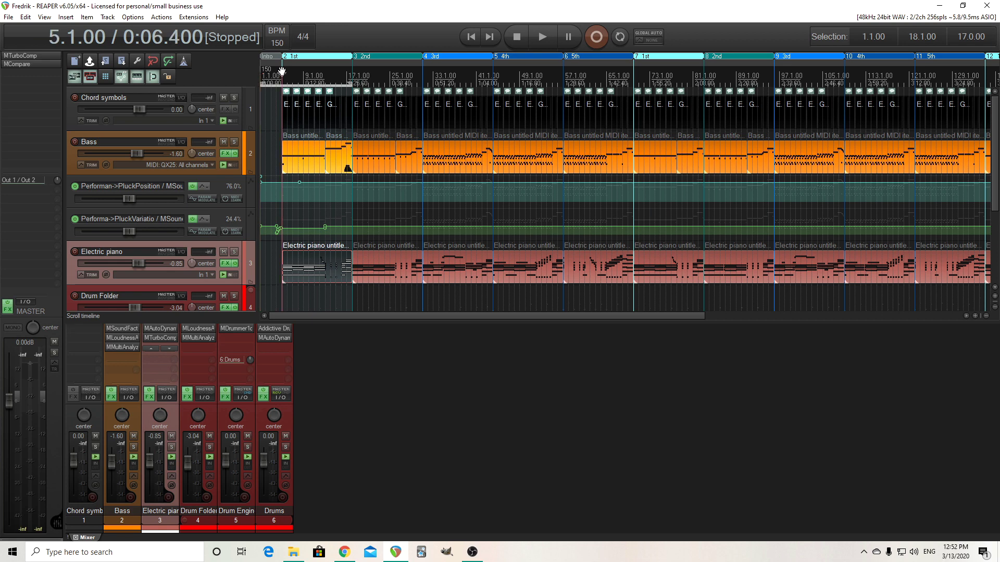
click(539, 38)
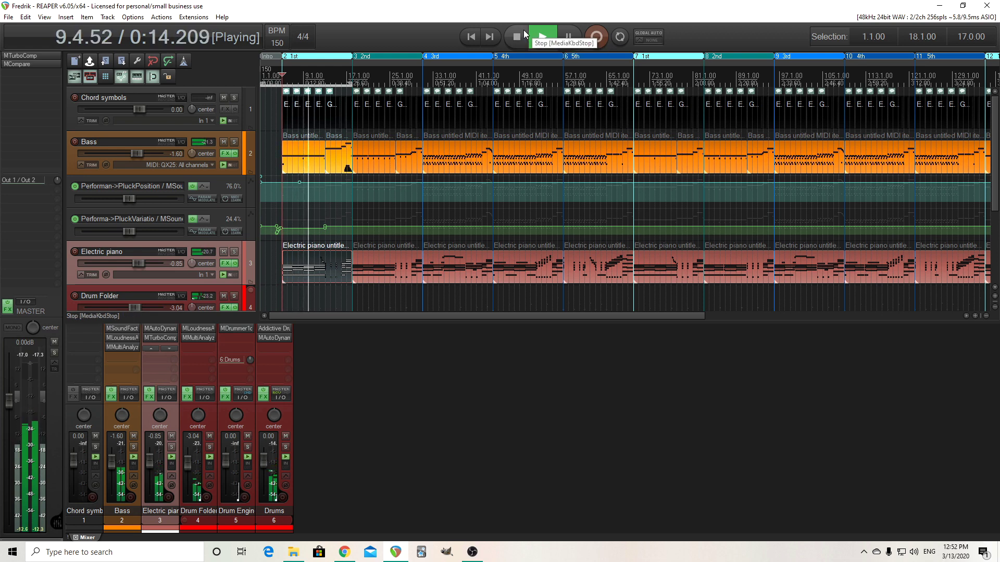
click(523, 35)
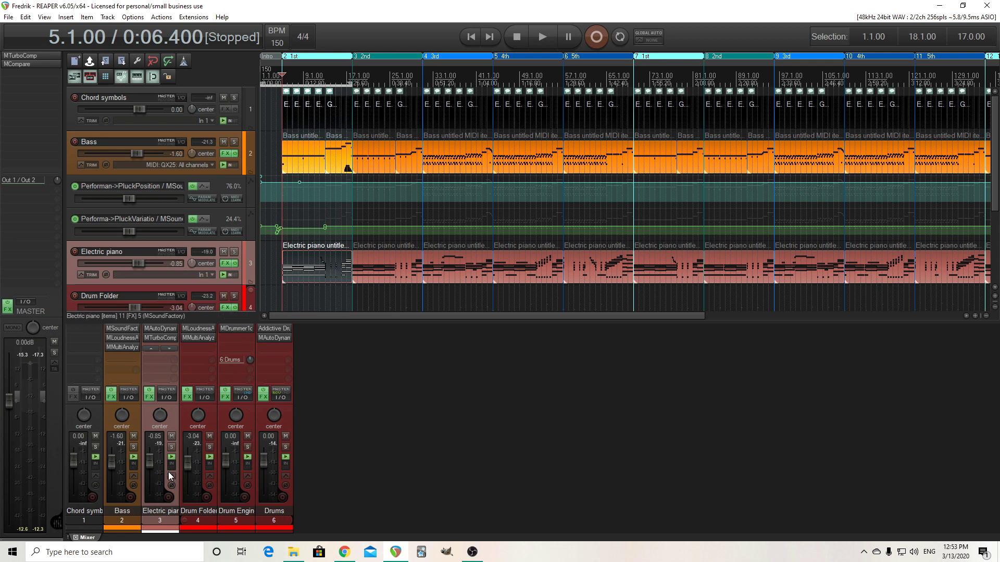
- Solo the Bass track and open its MSoundFactory instrument on the Bass settings page
click(132, 447)
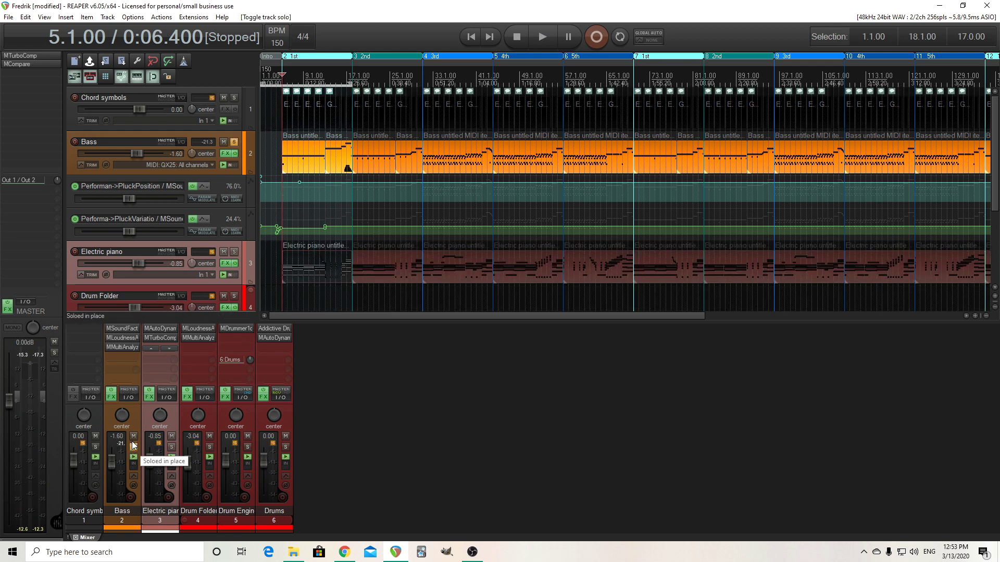
click(123, 330)
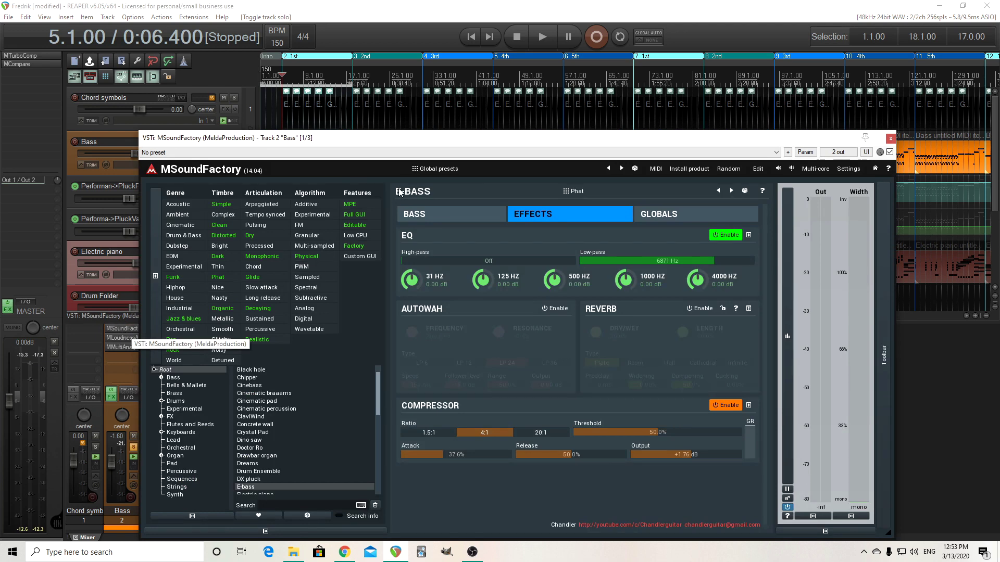
drag(427, 142, 406, 65)
click(433, 135)
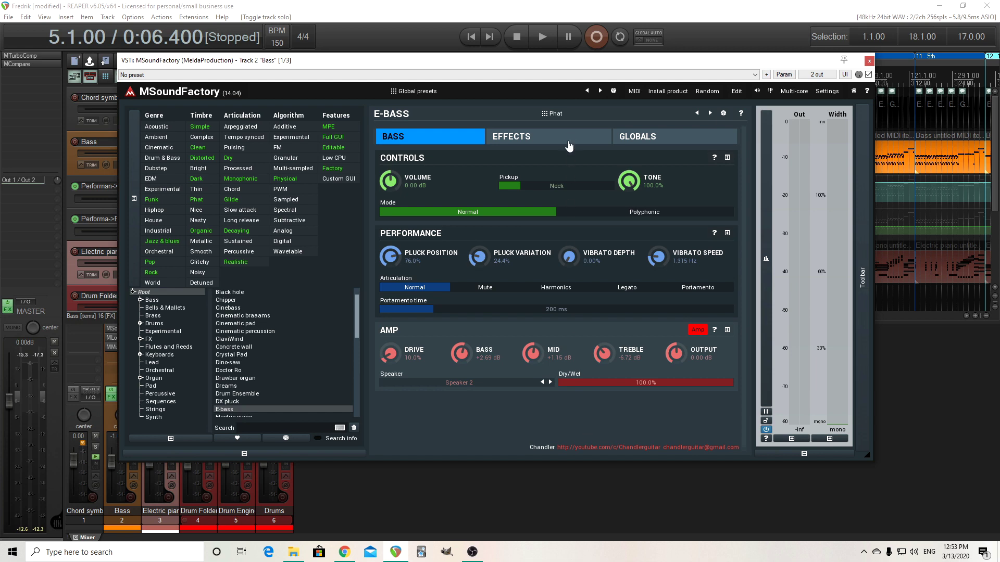
- Review the E-Bass instrument presets and the Effects page, returning to the Bass settings page
click(561, 114)
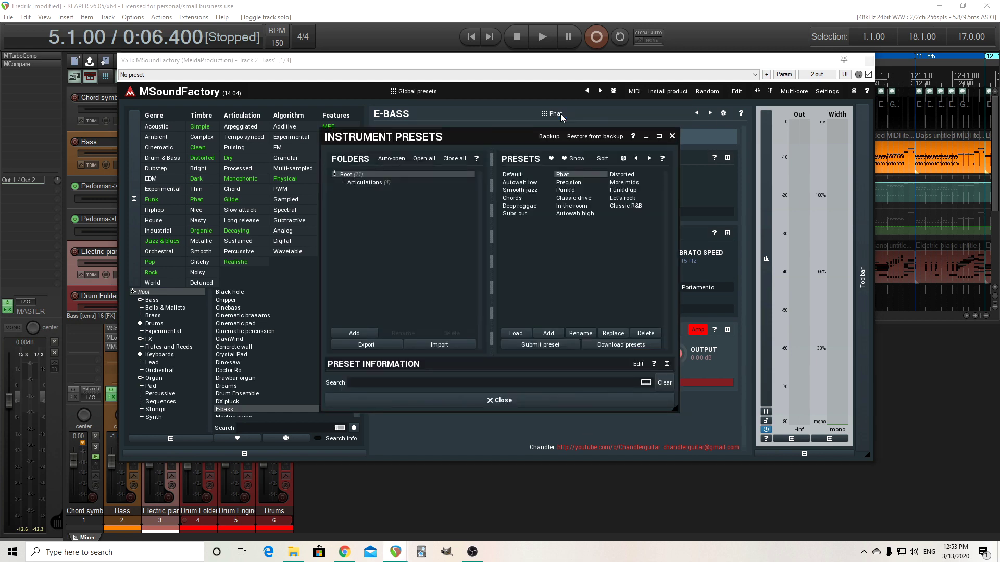
drag(428, 136, 489, 186)
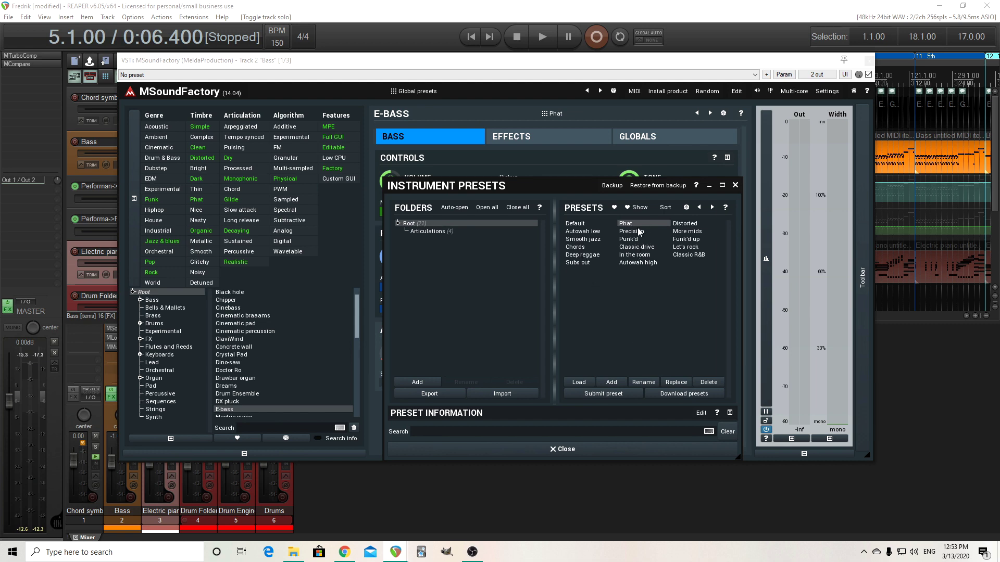
click(594, 450)
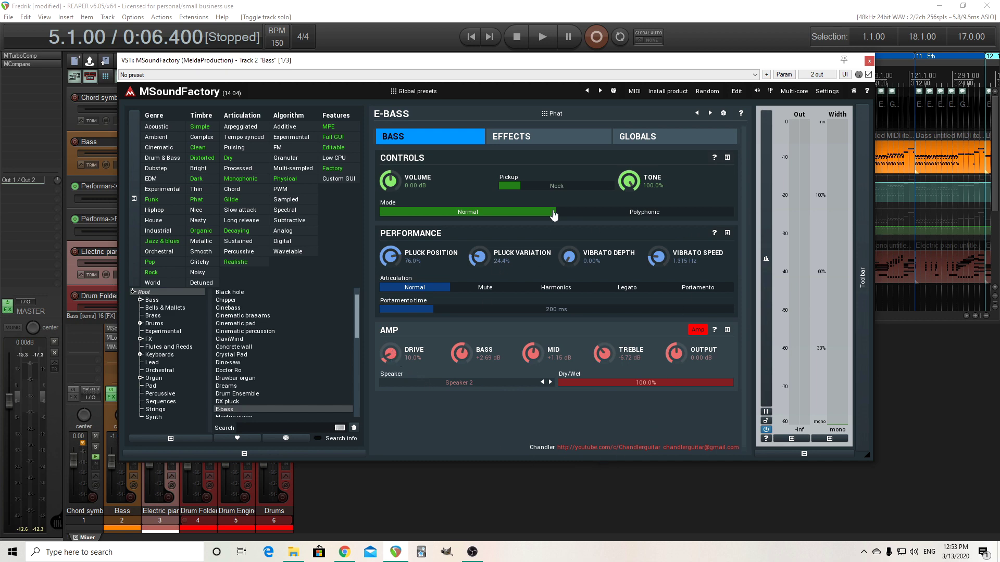
click(531, 138)
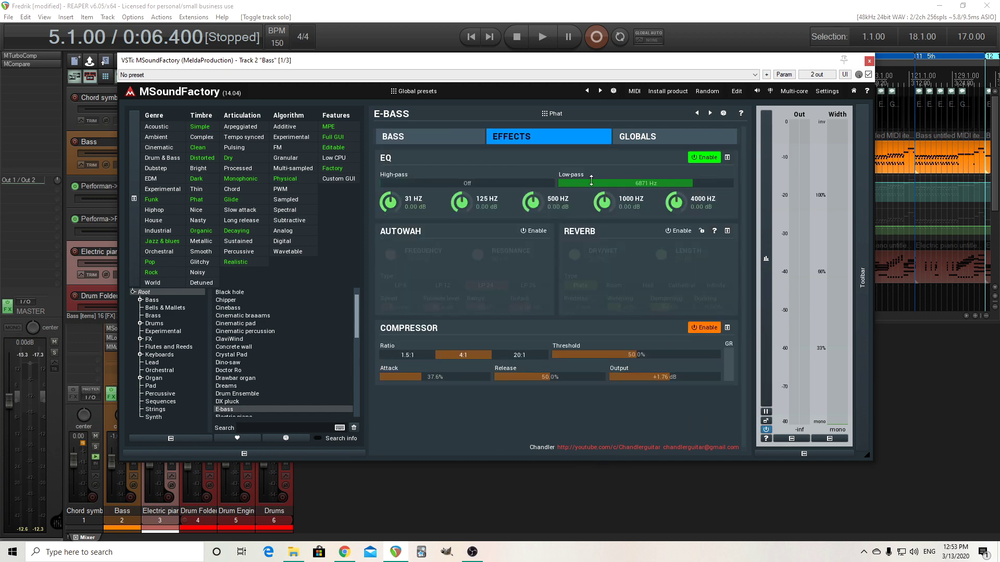
click(465, 145)
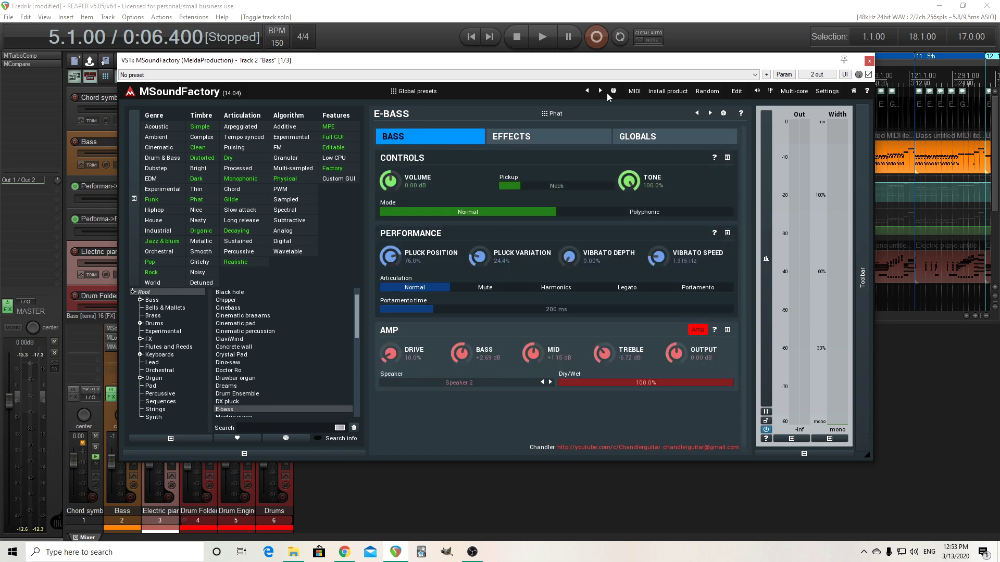
- Uncover the arrangement behind the plugin window and play the soloed bass from measure 5
drag(575, 65, 614, 190)
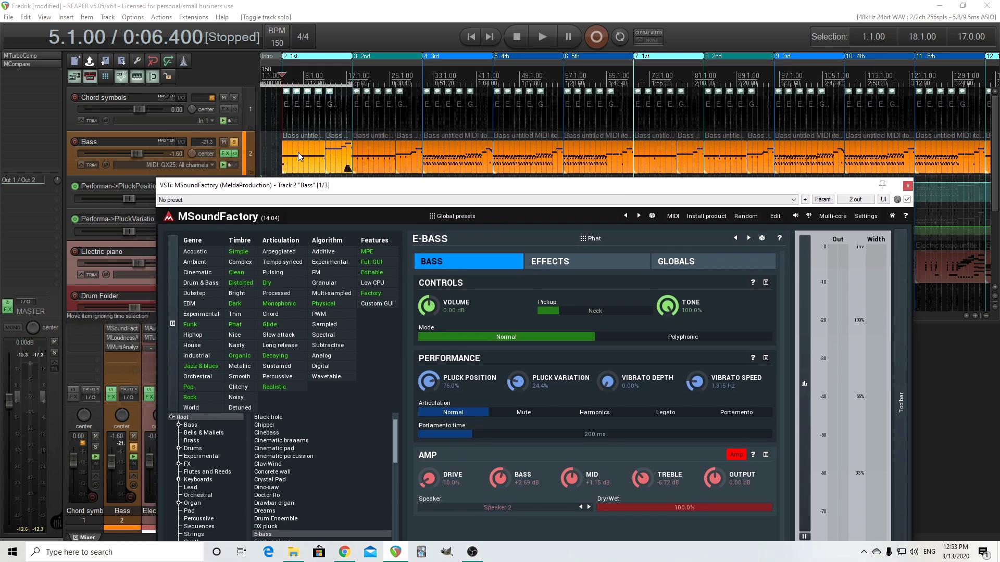
click(542, 37)
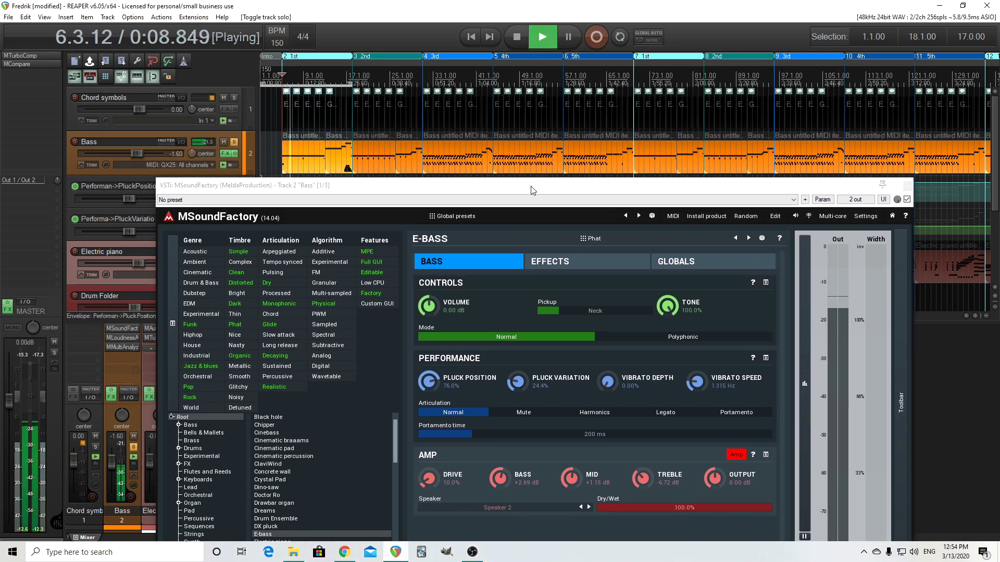
click(516, 37)
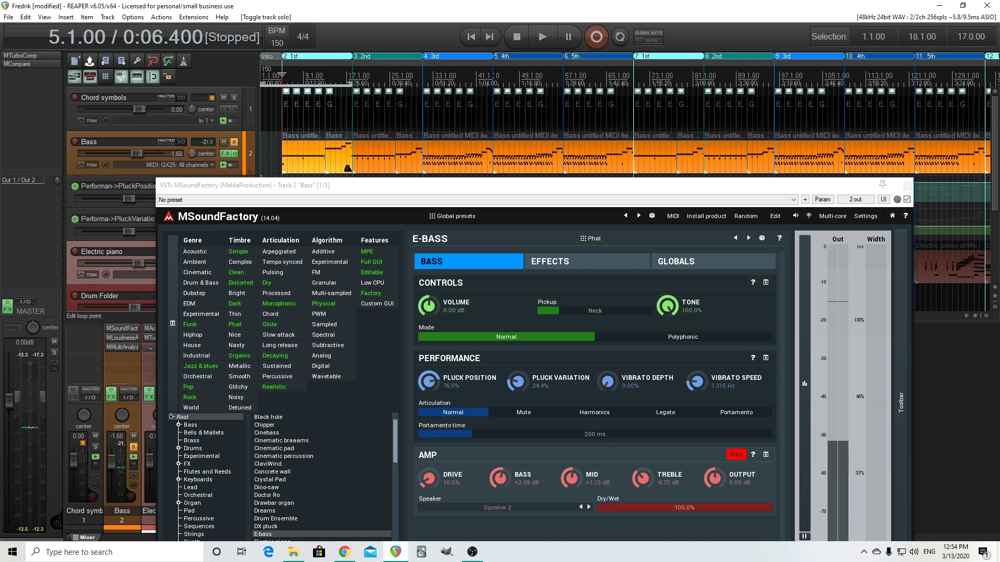
- Play the soloed bass from measure 44, the start of the first 4th region, and stop playback
click(494, 78)
click(545, 39)
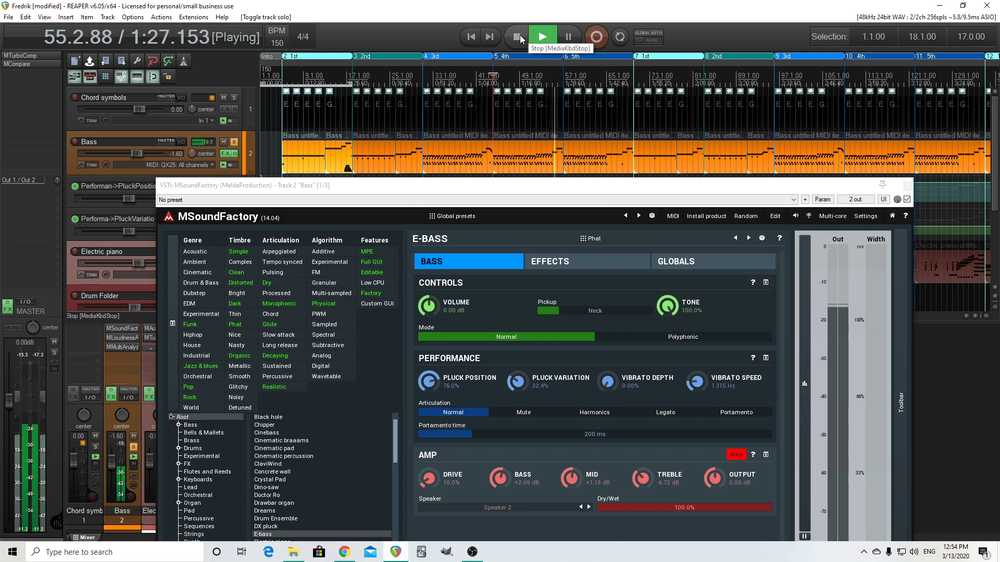
click(520, 35)
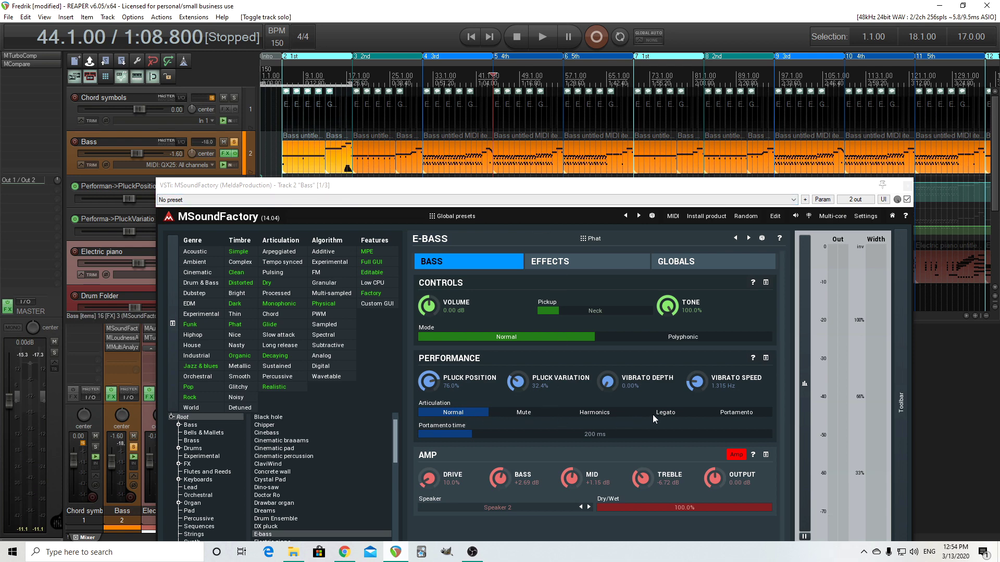
- Arm the Bass track for recording and switch the E-Bass articulation to Legato
drag(580, 196, 578, 164)
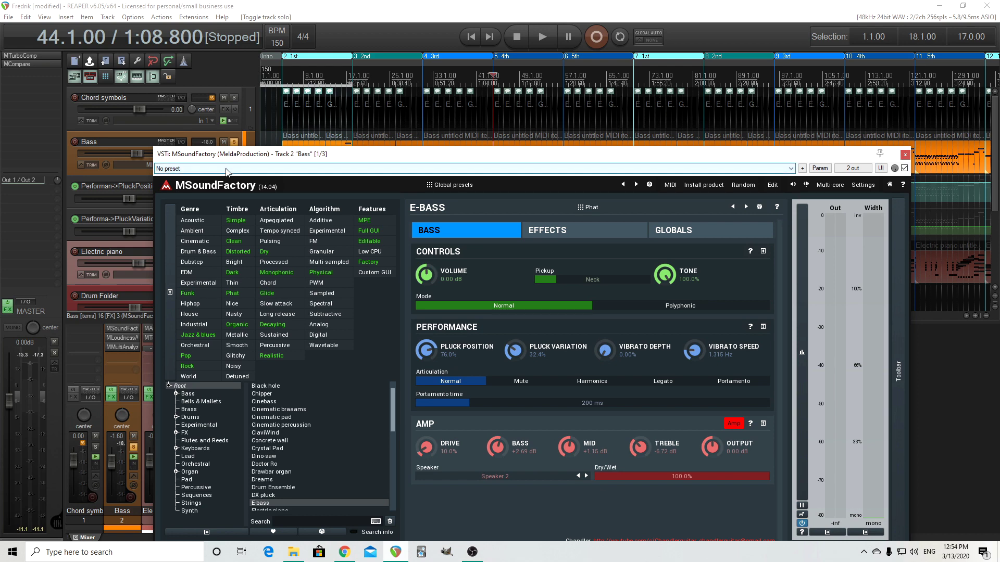
drag(229, 154, 328, 143)
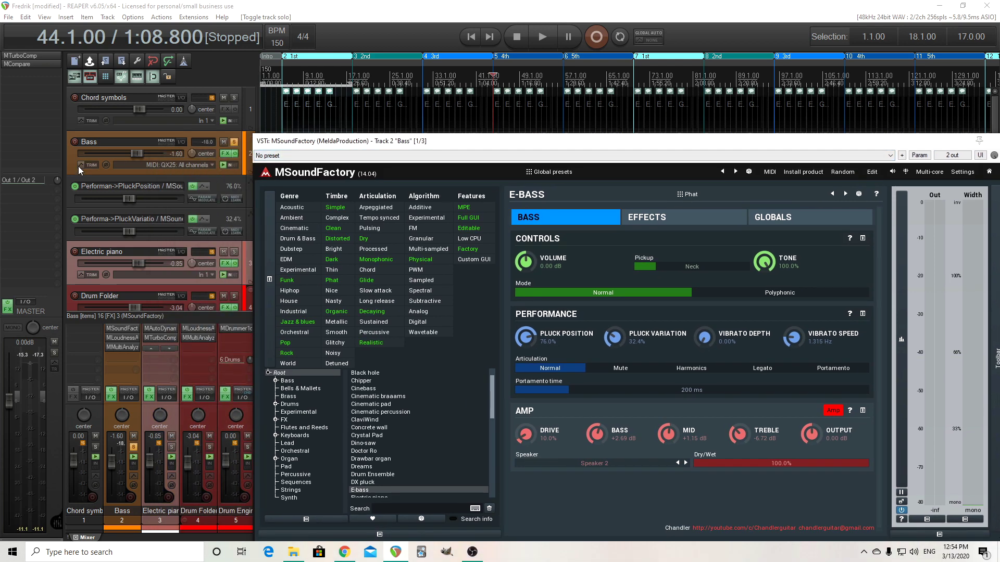
click(76, 143)
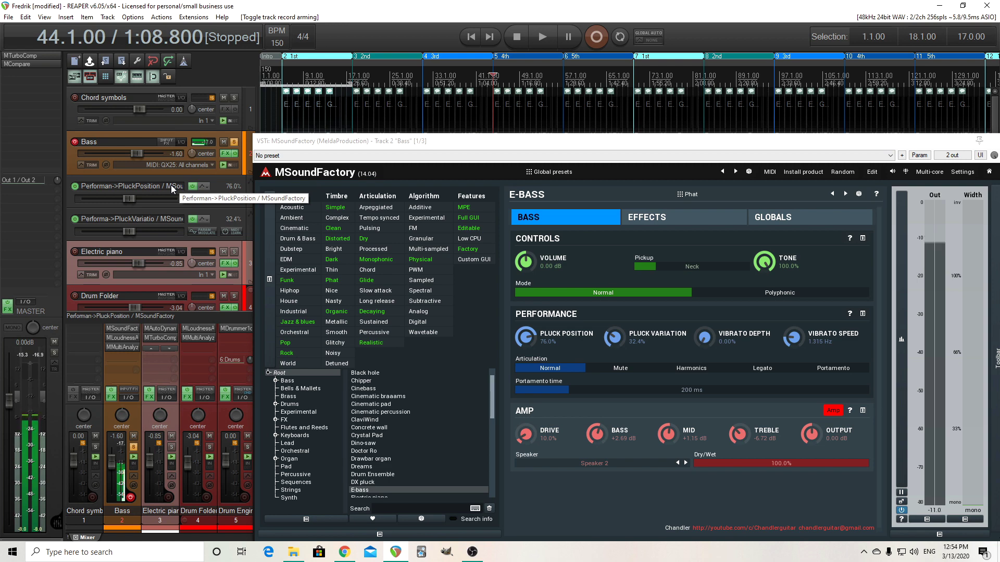
click(762, 368)
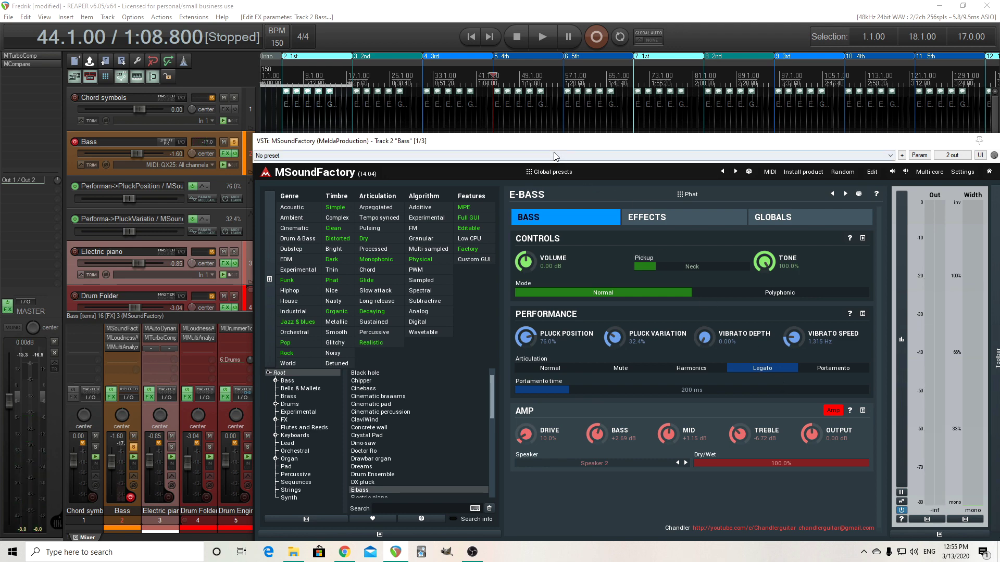
- Read the E-Bass help information about controllers and keyswitches, and close the MSoundFactory window
drag(553, 141, 397, 127)
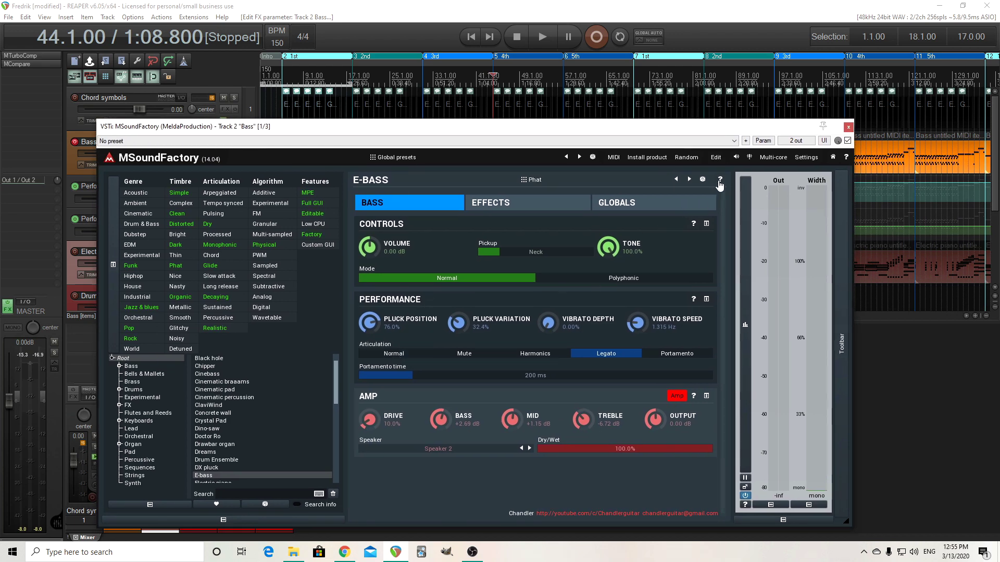
click(719, 180)
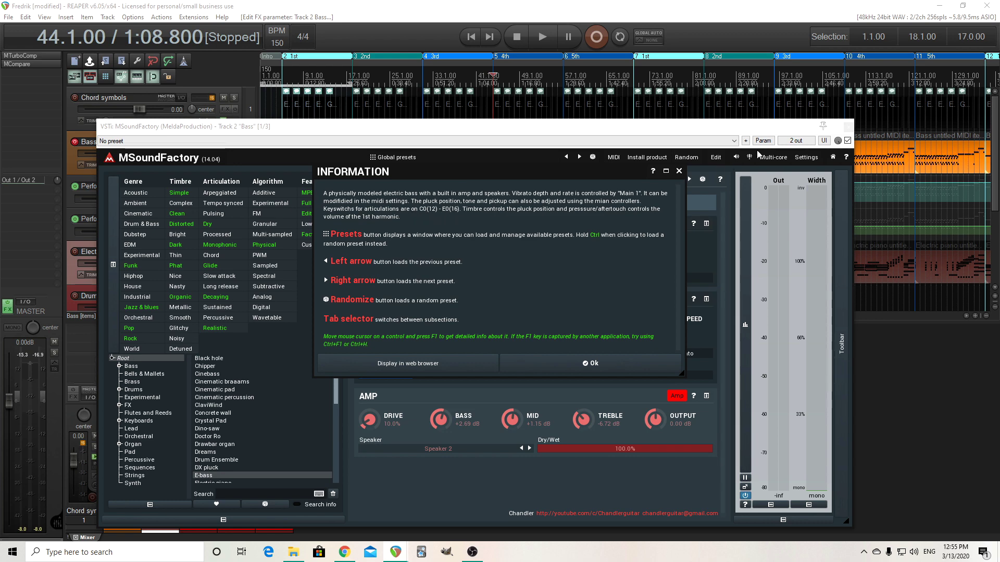
click(678, 171)
click(847, 127)
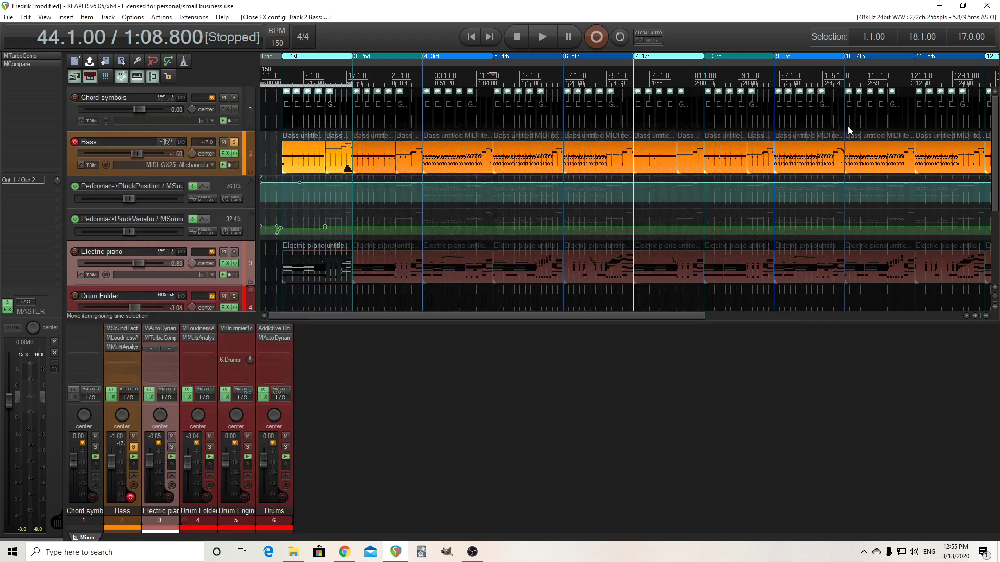
- Open the Bass item at measure 44 in the MIDI editor and place the edit cursor at its start
click(522, 160)
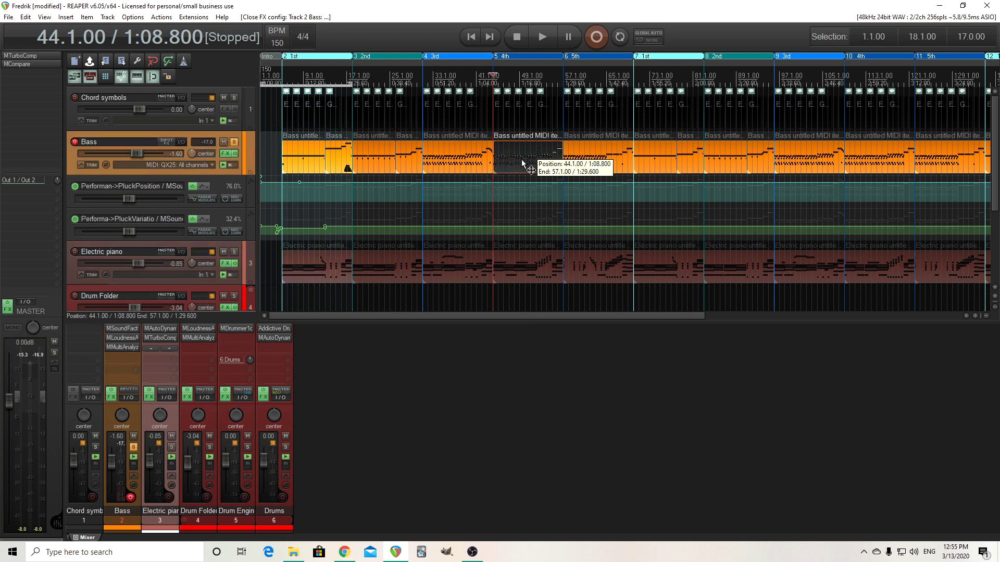
double_click(521, 160)
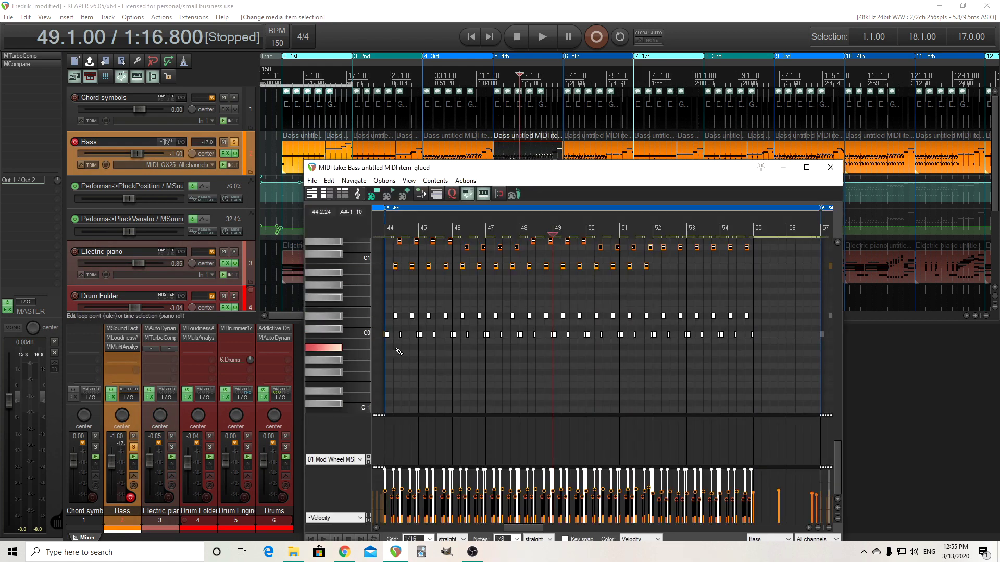
scroll(399, 352, up, 6)
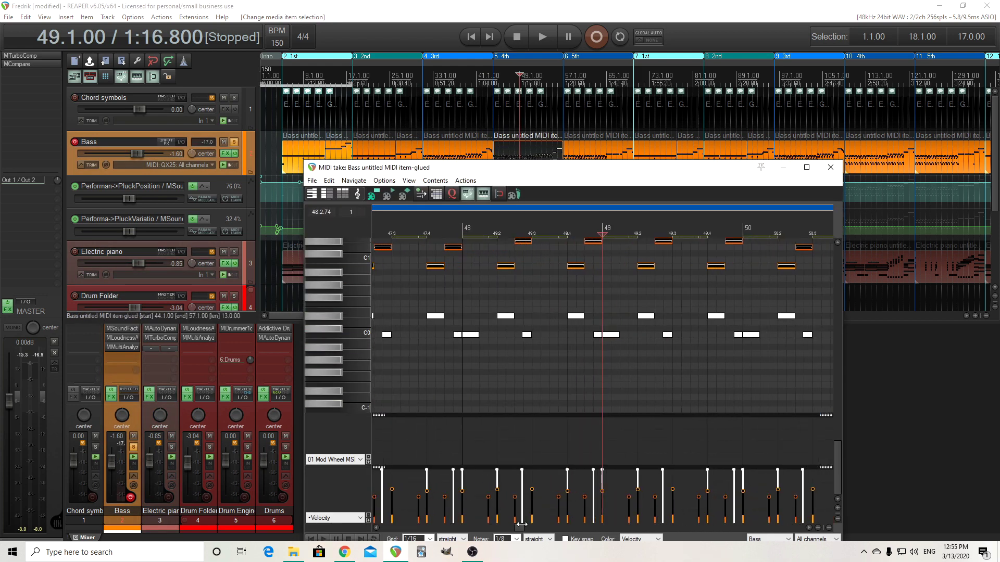
drag(521, 526, 508, 532)
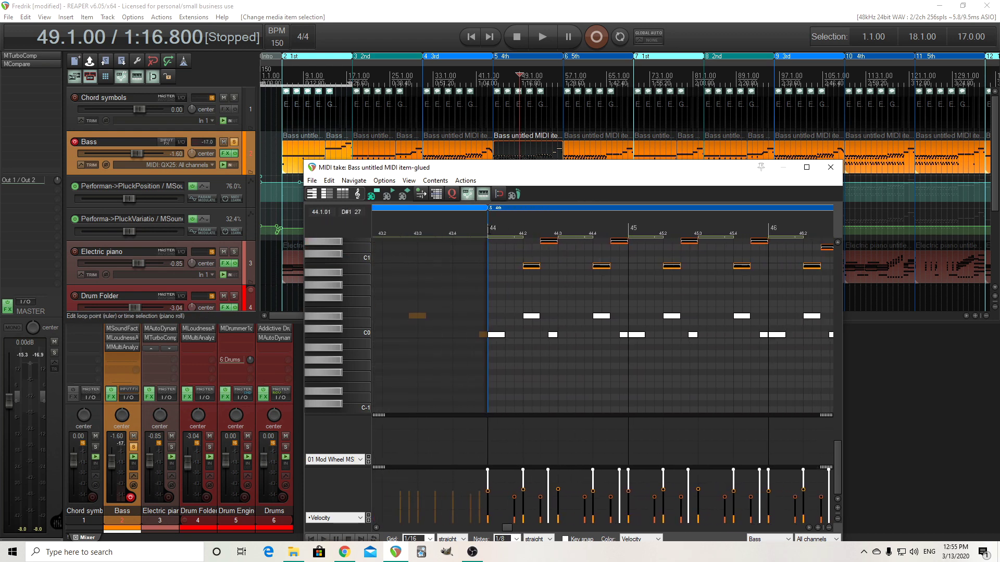
click(488, 229)
- Reopen the Bass track's MSoundFactory with its device browser collapsed, and arrange it beside the MIDI editor
click(127, 327)
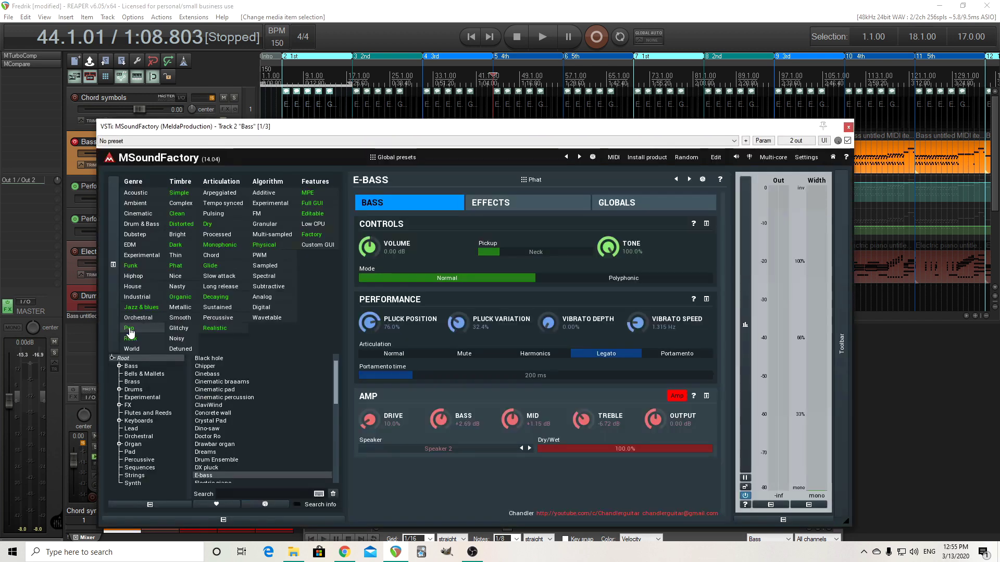
drag(555, 127, 407, 86)
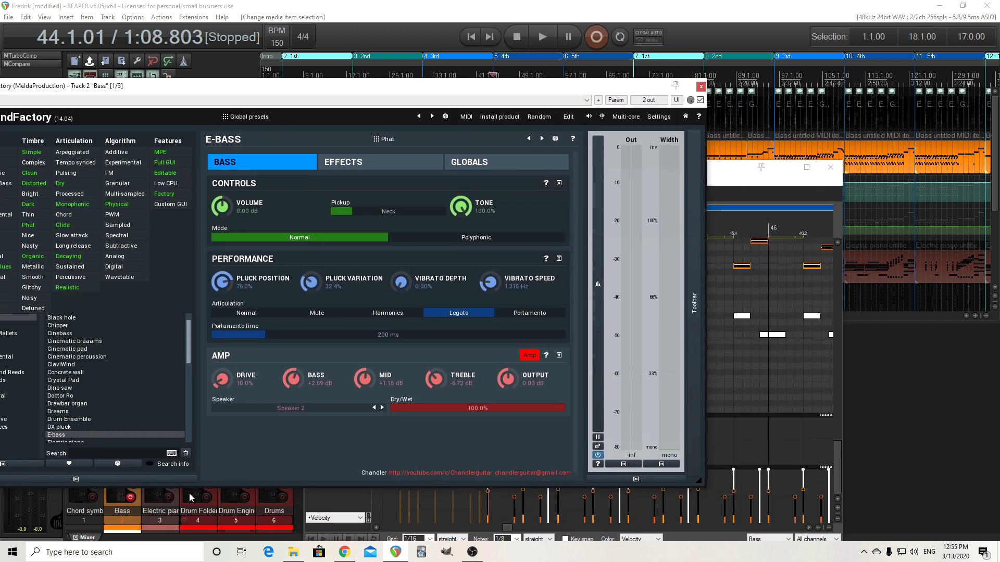
click(76, 479)
click(606, 175)
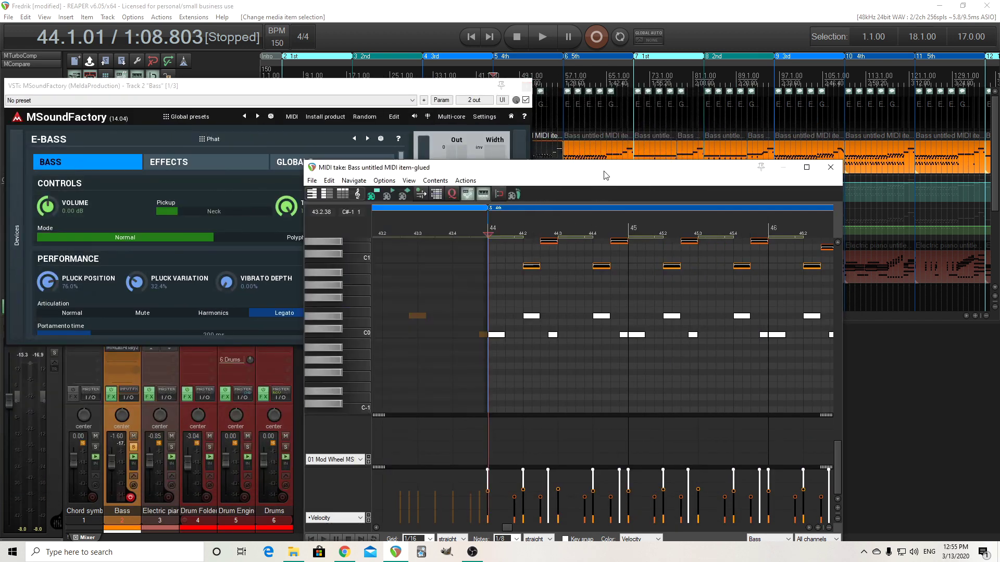
drag(606, 175, 732, 133)
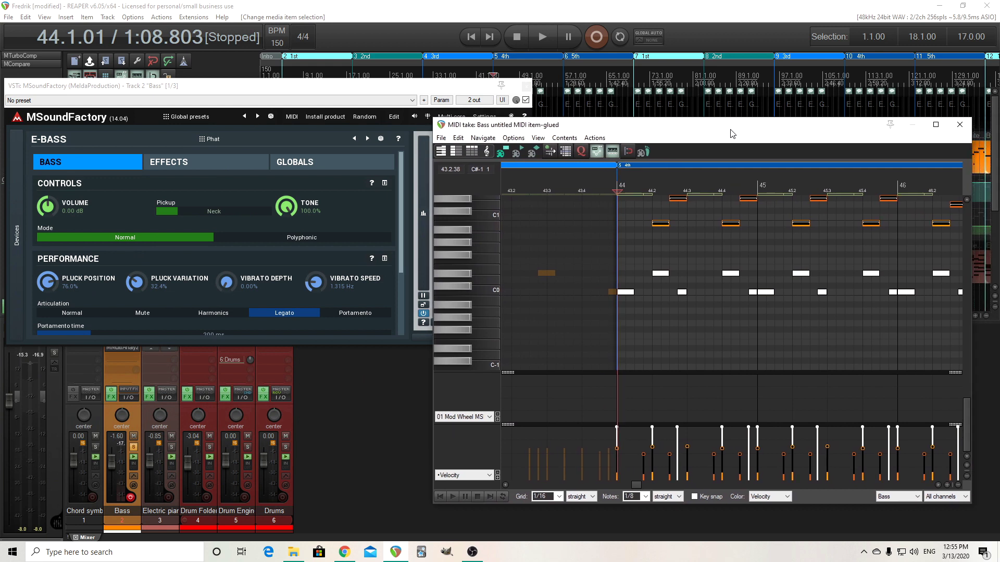
- Play the Bass item from measure 44 to watch the keyswitch notes change the articulation, and close the MIDI editor
scroll(722, 287, down, 5)
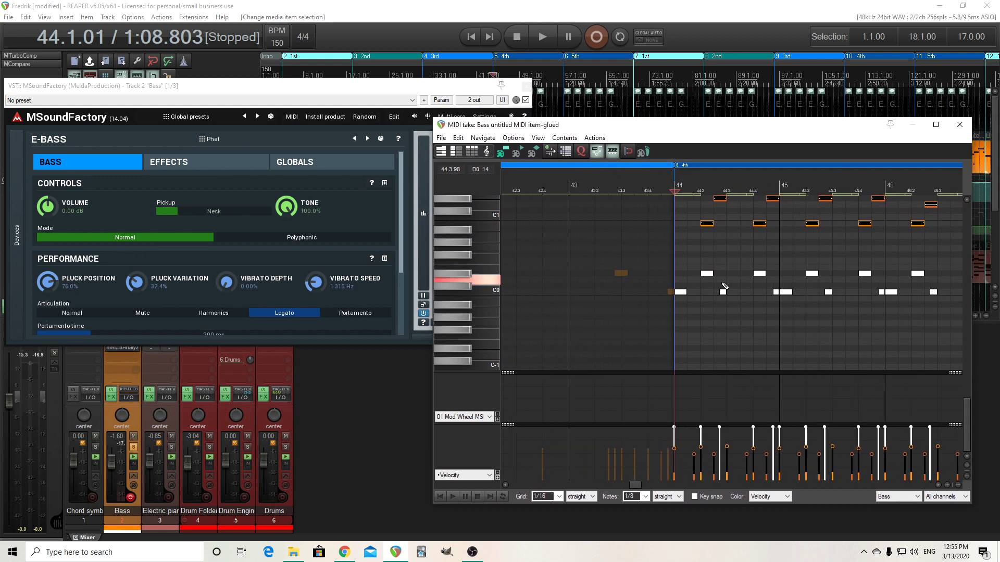
click(541, 36)
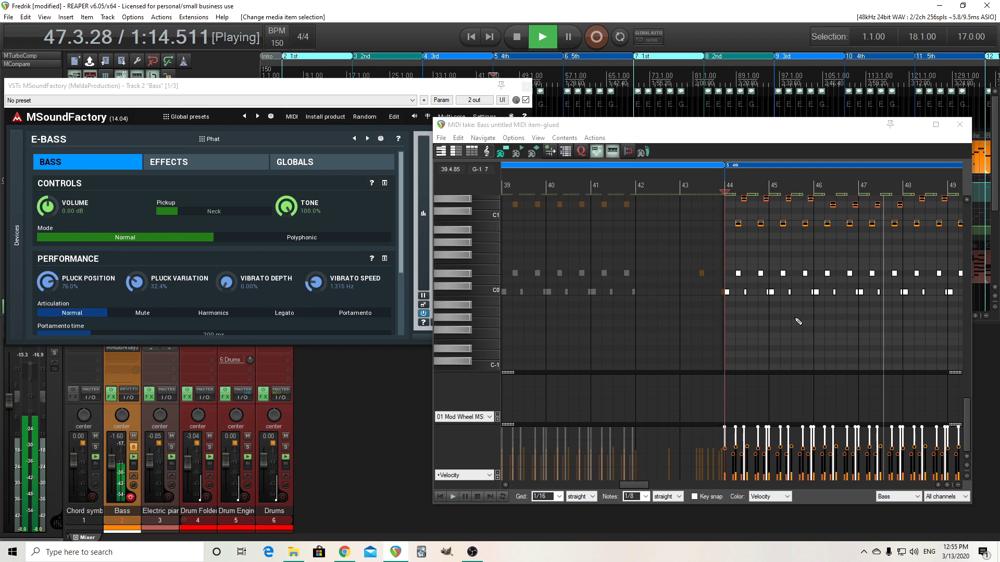
click(521, 47)
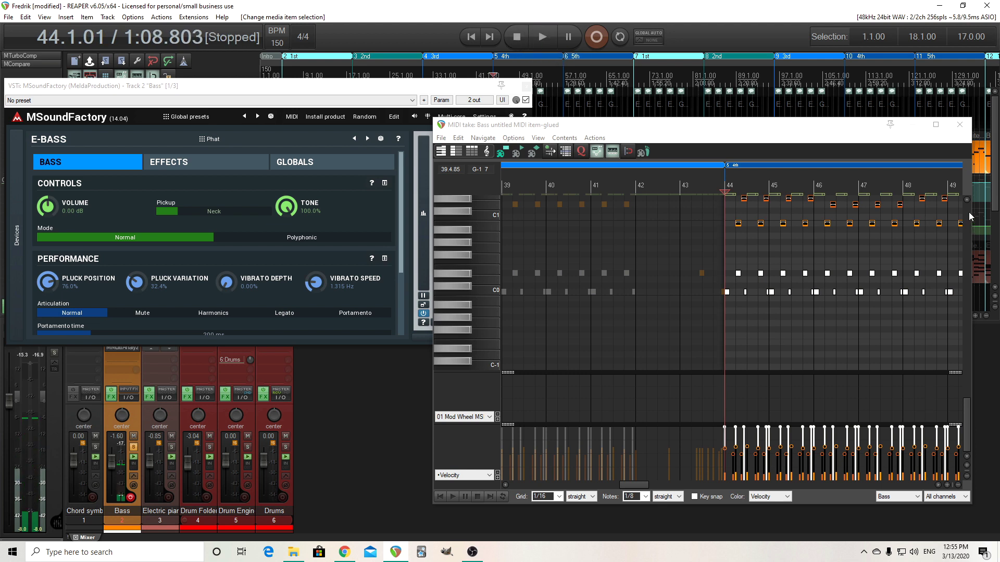
click(964, 128)
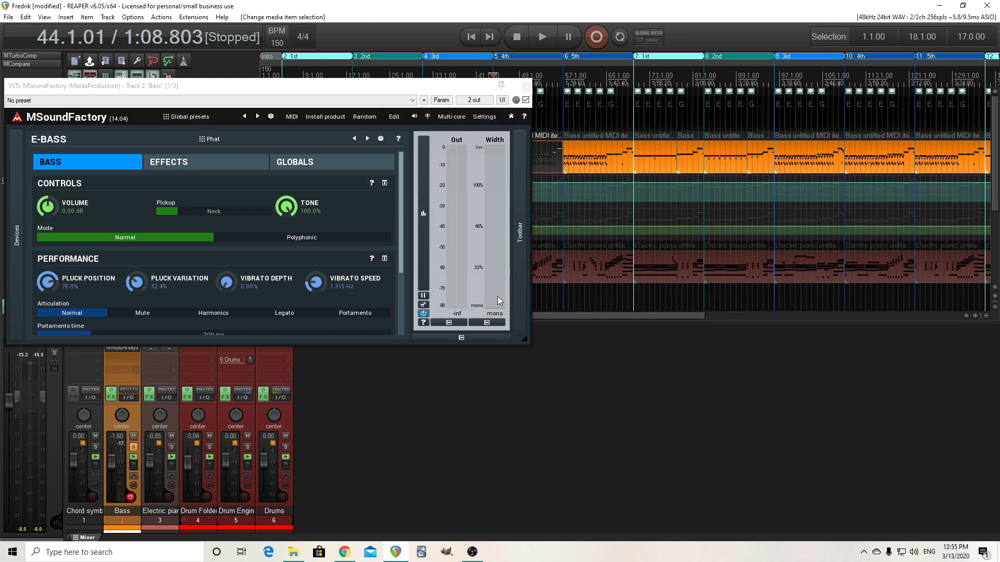
- Move the MSoundFactory window below the tracks, open the Bass item at measure 13 in the MIDI editor and place the edit cursor at its start
drag(401, 90, 628, 283)
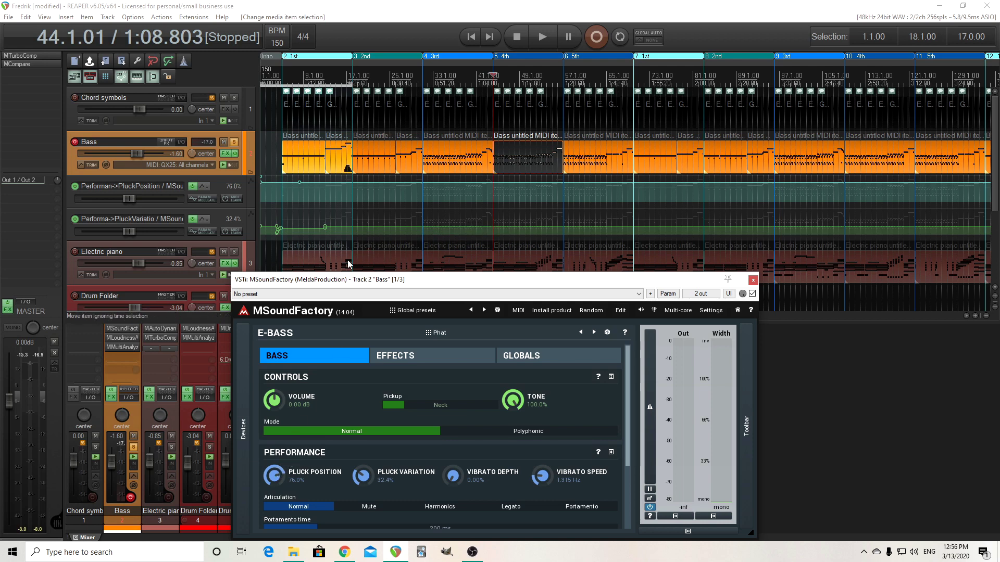
double_click(345, 167)
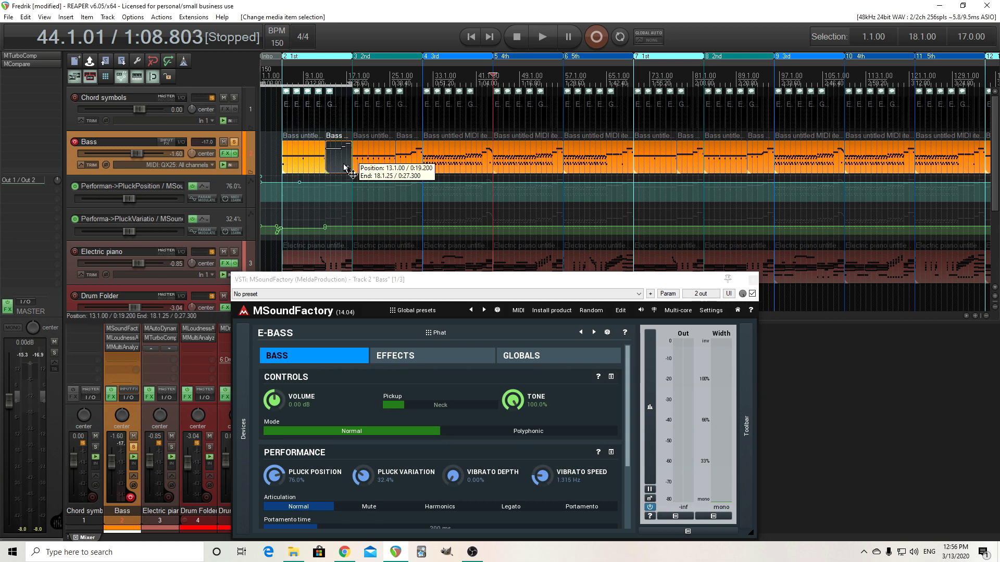
scroll(593, 238, down, 5)
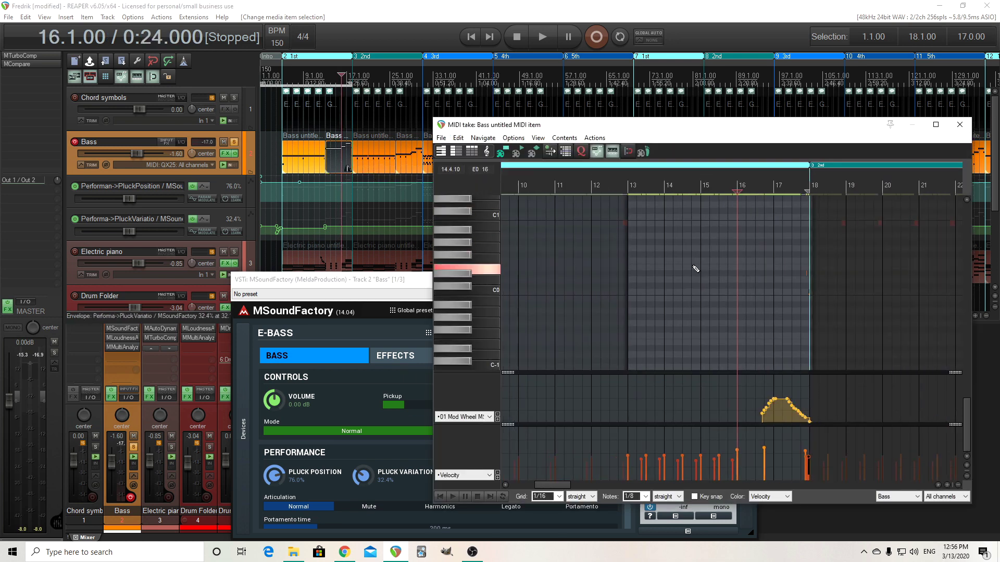
drag(967, 410, 967, 350)
click(687, 190)
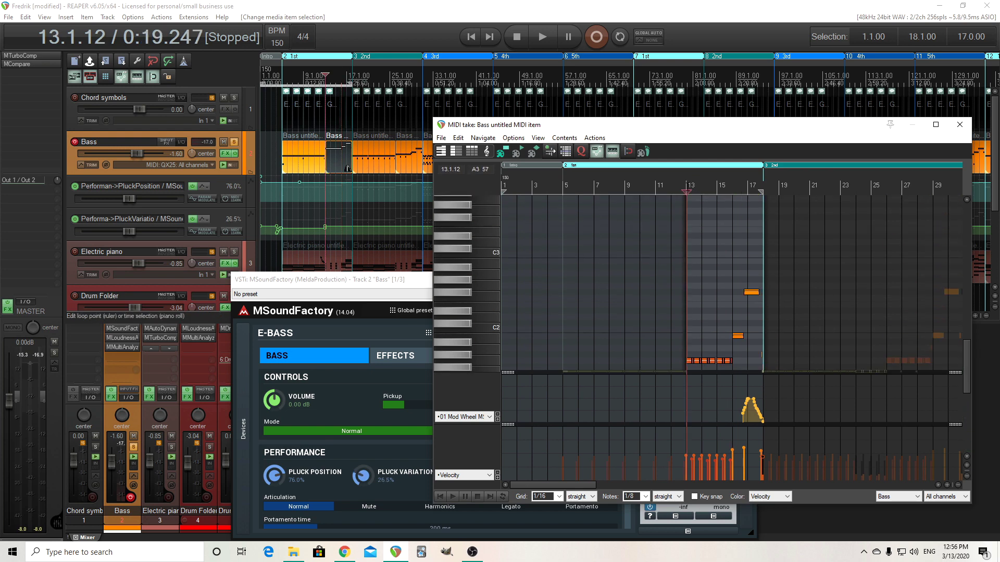
- Play the Bass item from measure 13 to hear the modulation wheel vibrato, and close the MIDI editor
click(542, 37)
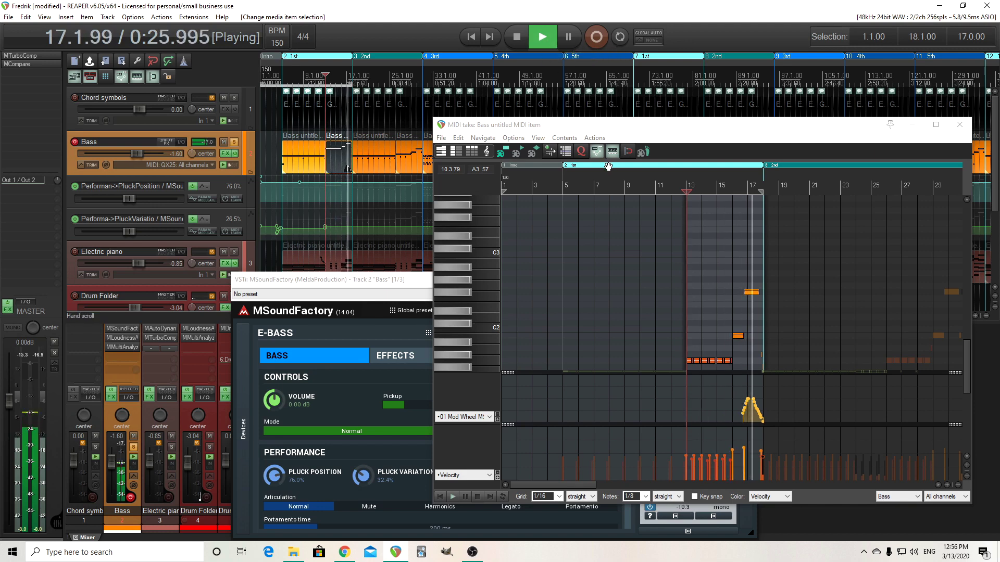
click(518, 41)
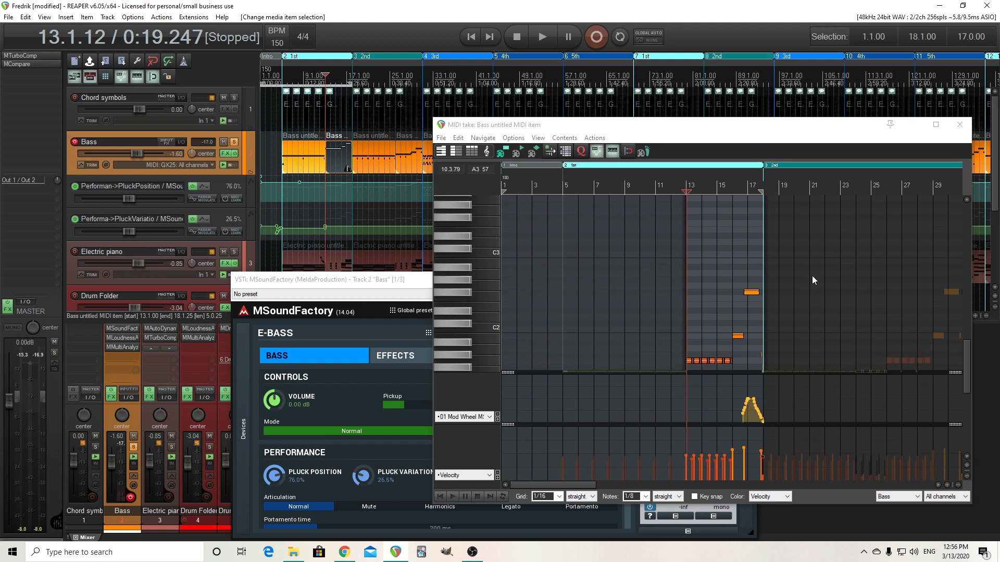
key(Escape)
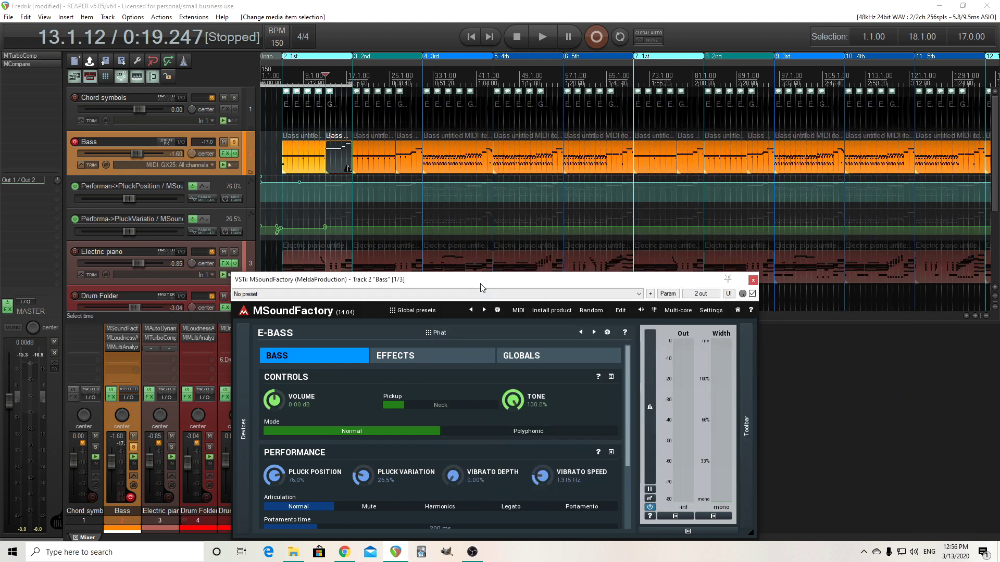
- Open MSoundFactory's MIDI settings and raise the Main 1 controller's minimum values for Vibrato speed and, to 38.4%, Vibrato depth
drag(481, 283, 489, 165)
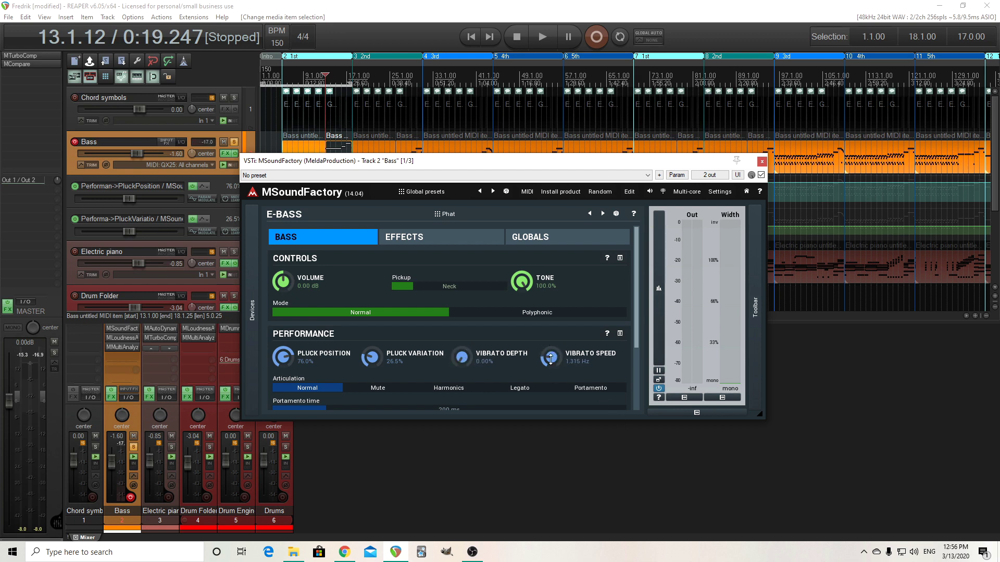
click(527, 192)
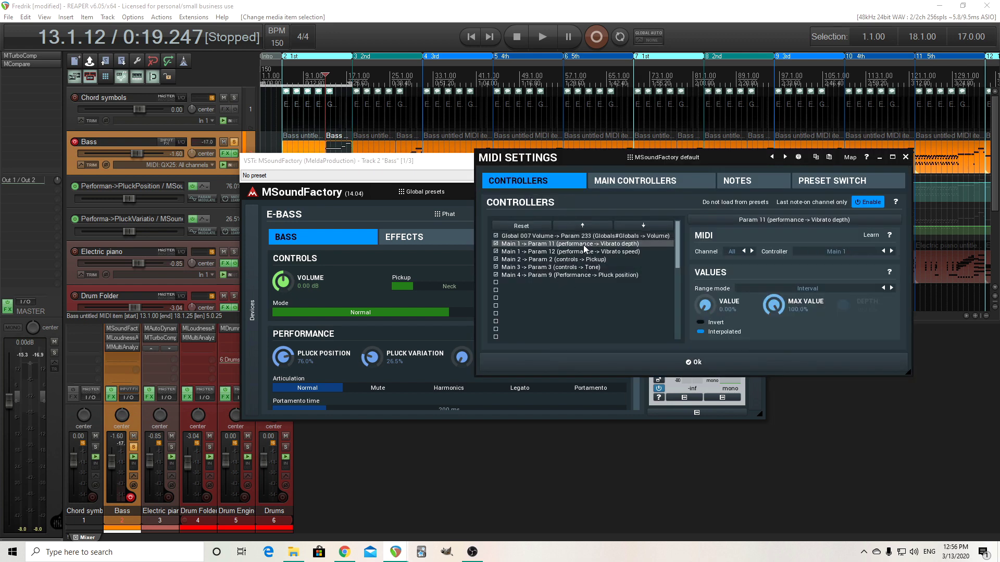
click(608, 253)
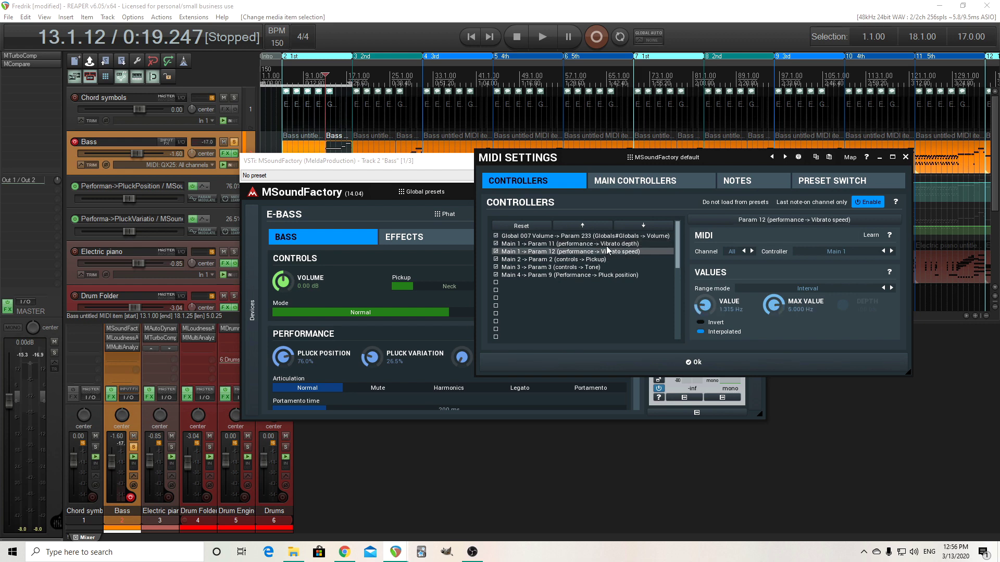
drag(704, 306, 706, 307)
click(627, 244)
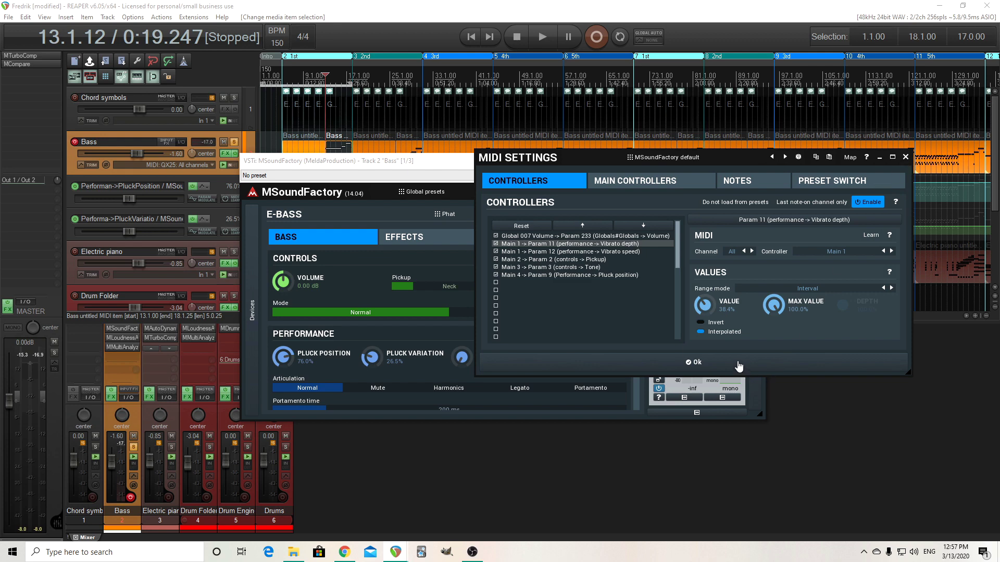
- Reset the Main 1 controller's Vibrato depth minimum to 0.00% and accept the MIDI settings
drag(536, 159, 677, 159)
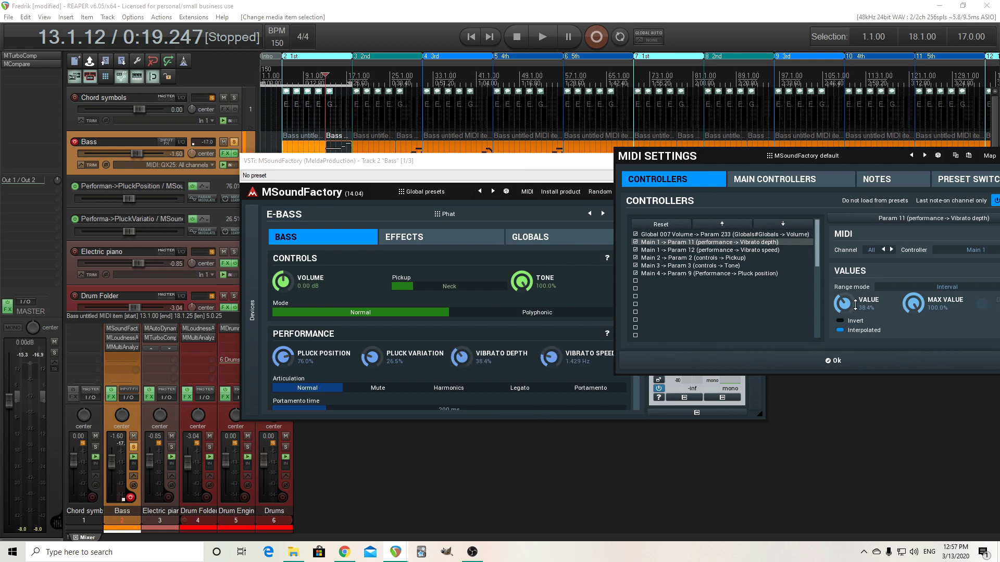
double_click(840, 302)
drag(675, 161, 400, 170)
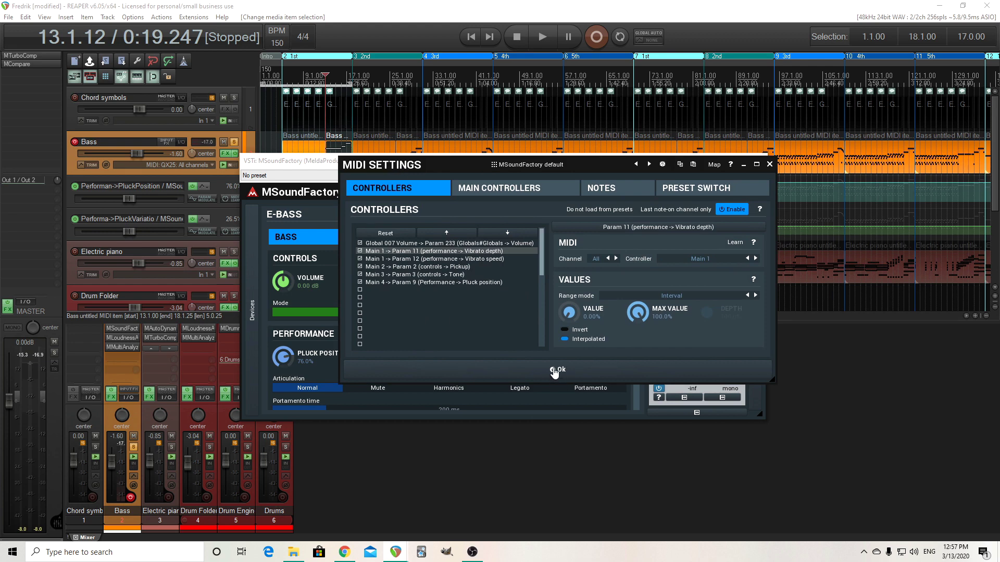
click(554, 371)
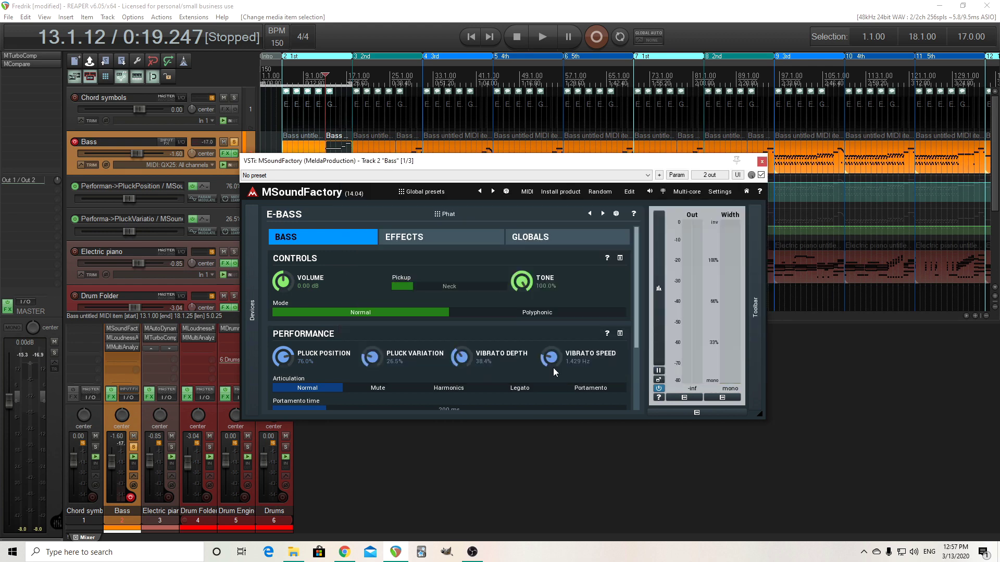
- Check the main controller assignments and the controllers available for main controller 1 in the MIDI settings, and close them
click(527, 192)
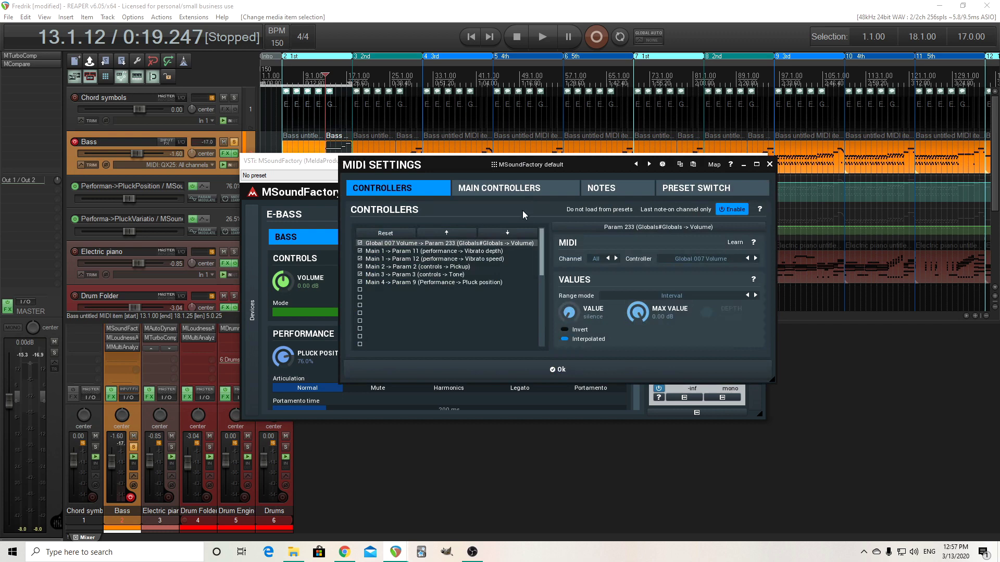
click(468, 193)
click(424, 226)
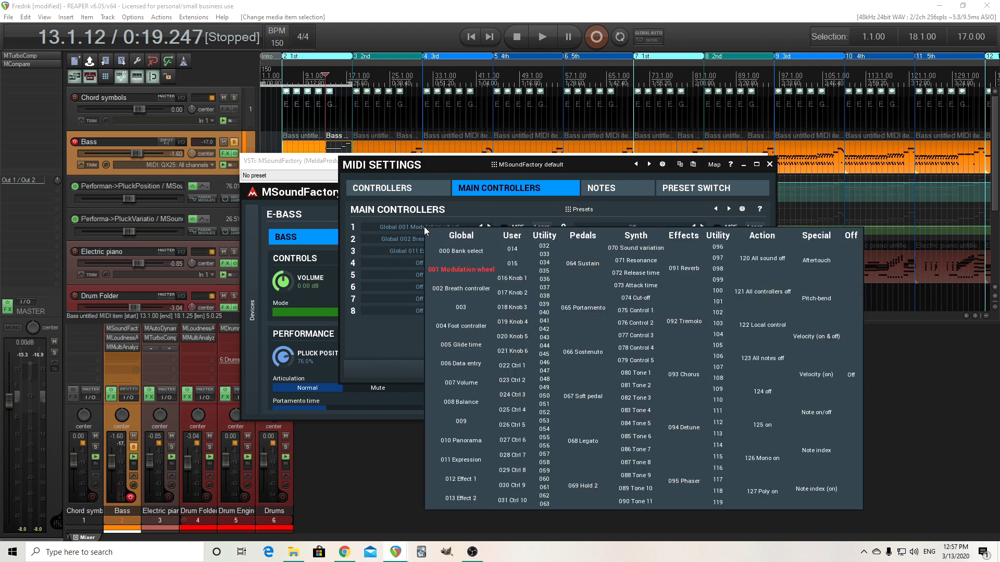
click(402, 218)
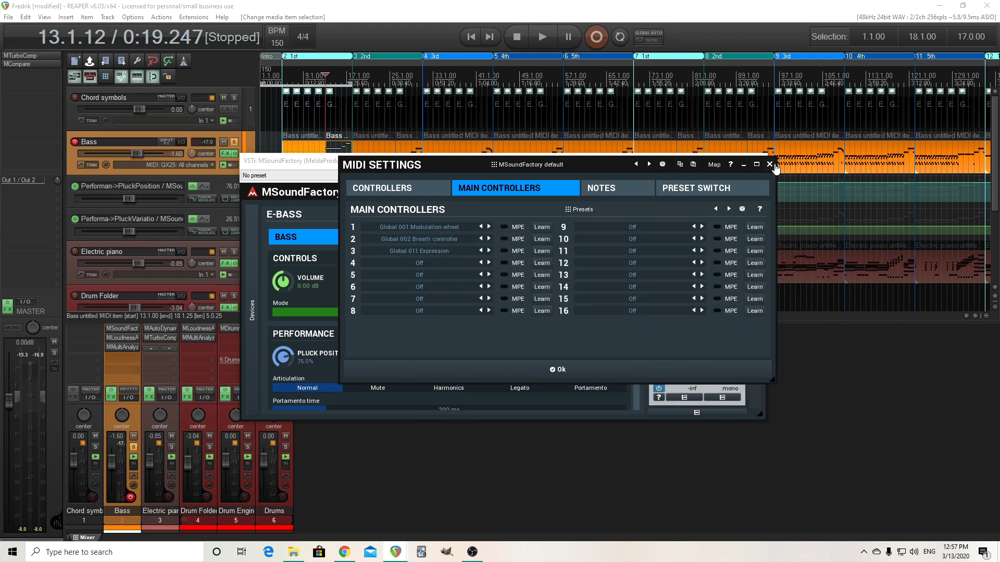
click(769, 165)
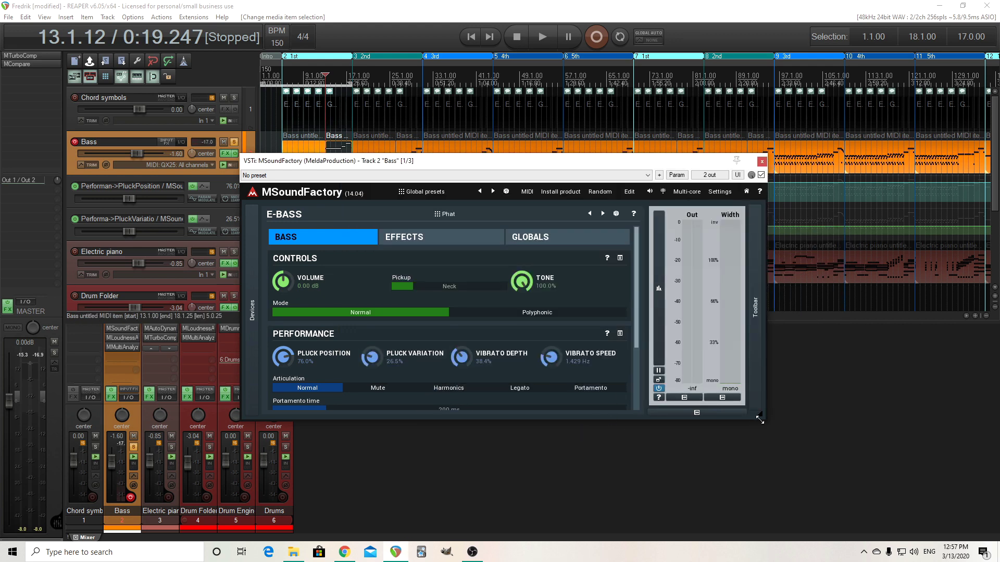
- Enlarge the MSoundFactory window to examine the E-Bass amp and effects sections, and close it
drag(760, 419, 760, 495)
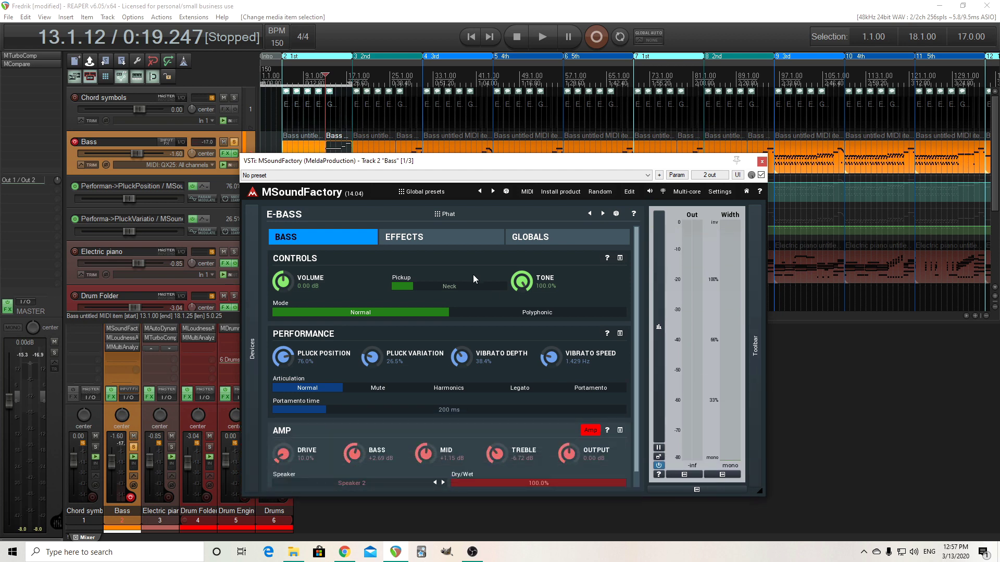
click(415, 243)
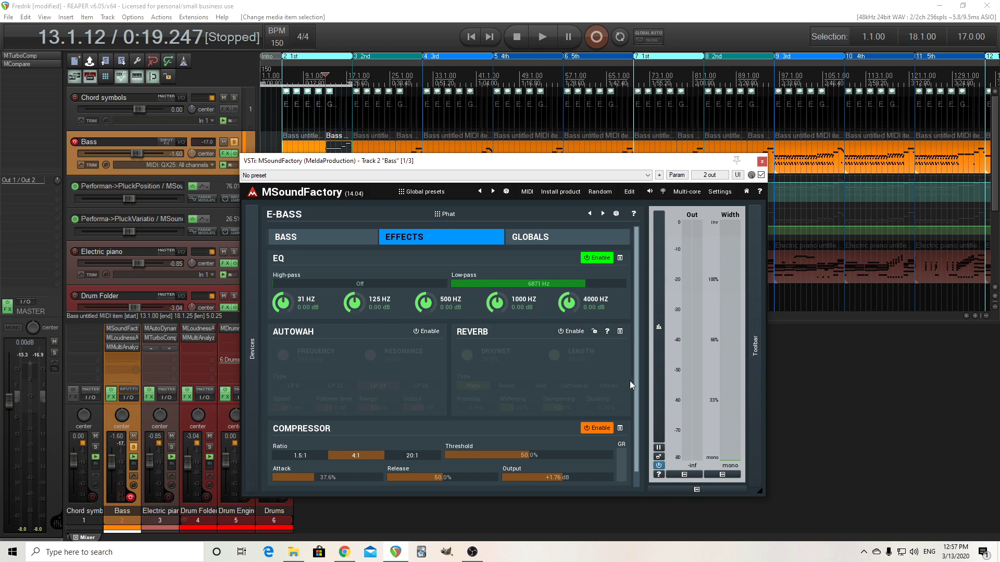
drag(637, 375, 634, 398)
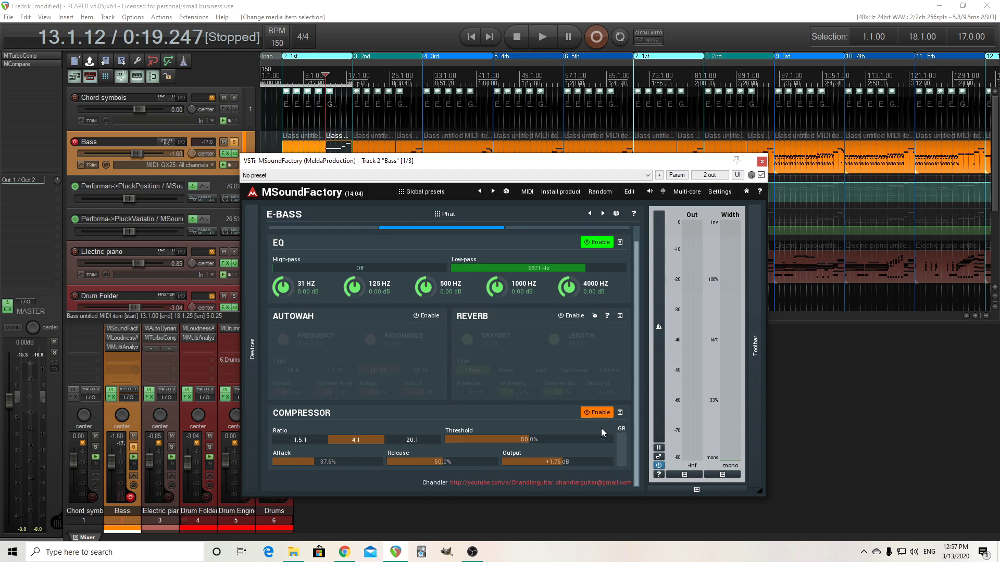
click(762, 162)
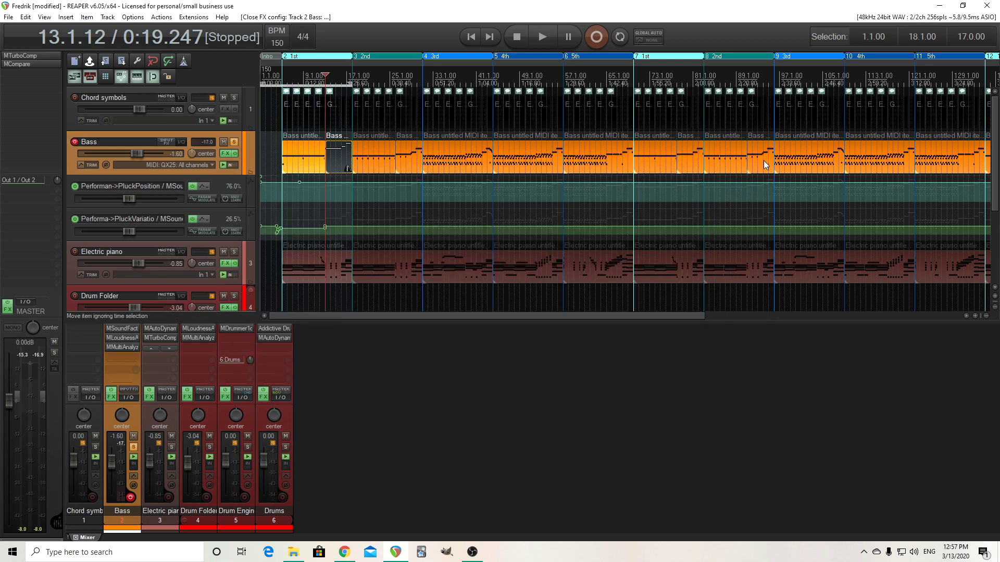
- Disarm the Bass track, arm and solo the Electric piano track, and place the edit cursor at measure 5
click(130, 499)
click(168, 498)
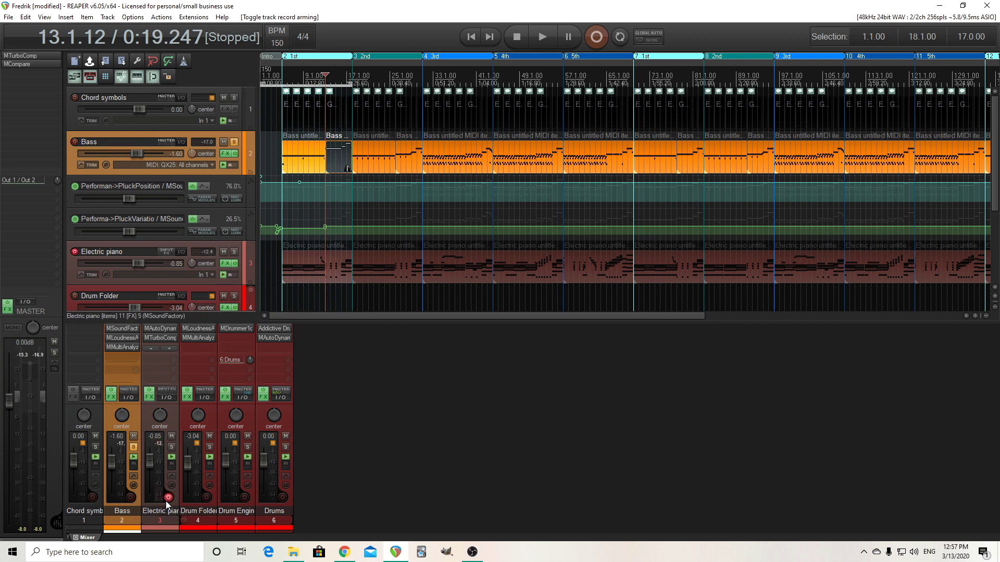
click(285, 115)
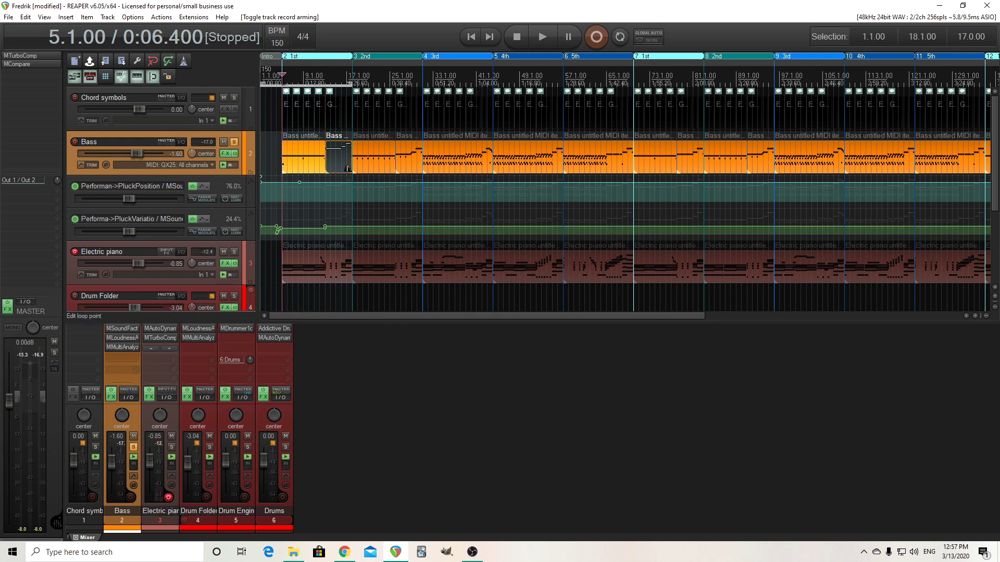
click(172, 449)
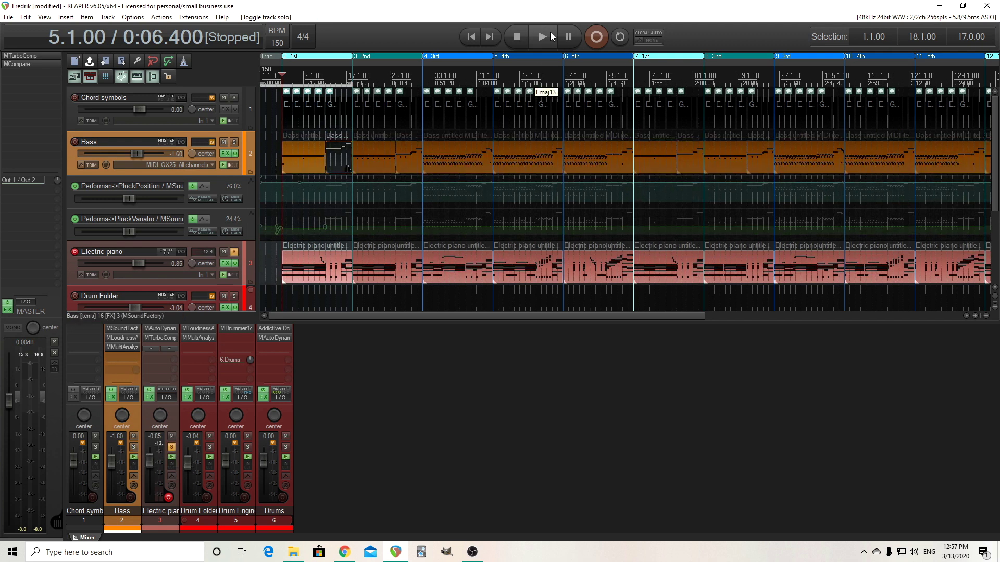
- Play the soloed Electric piano from measure 5, open its MSoundFactory instrument while listening, and stop playback
click(552, 36)
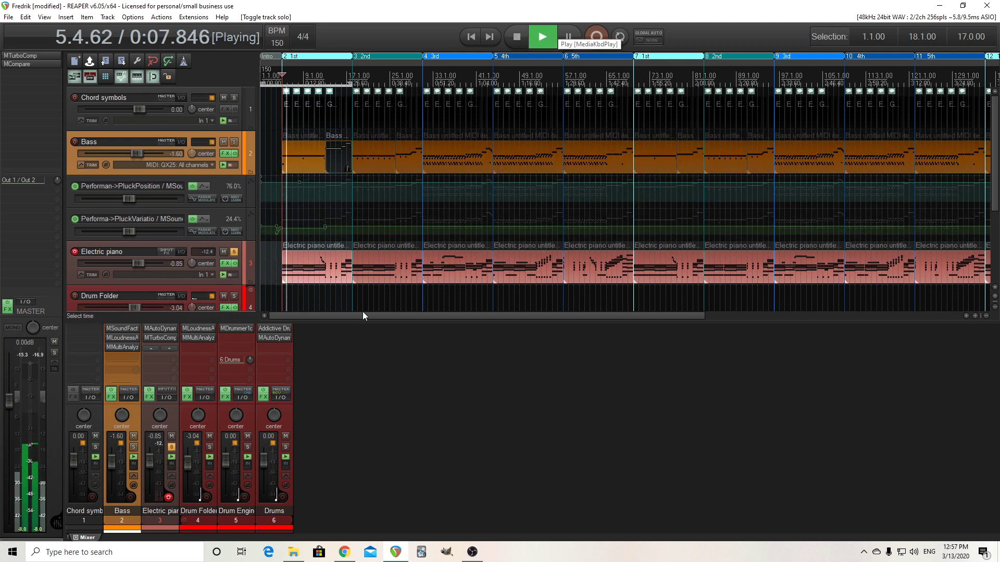
click(151, 349)
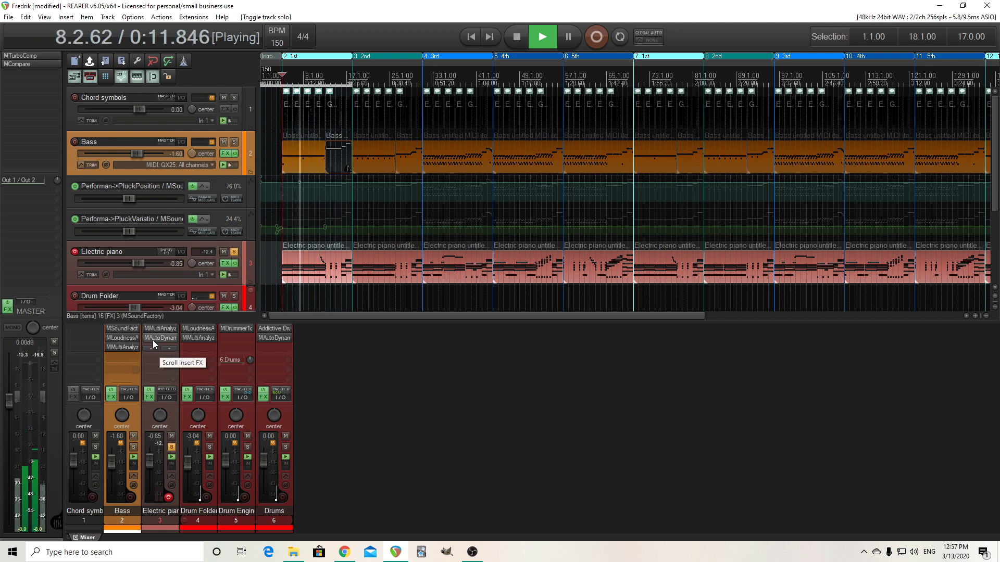
click(150, 348)
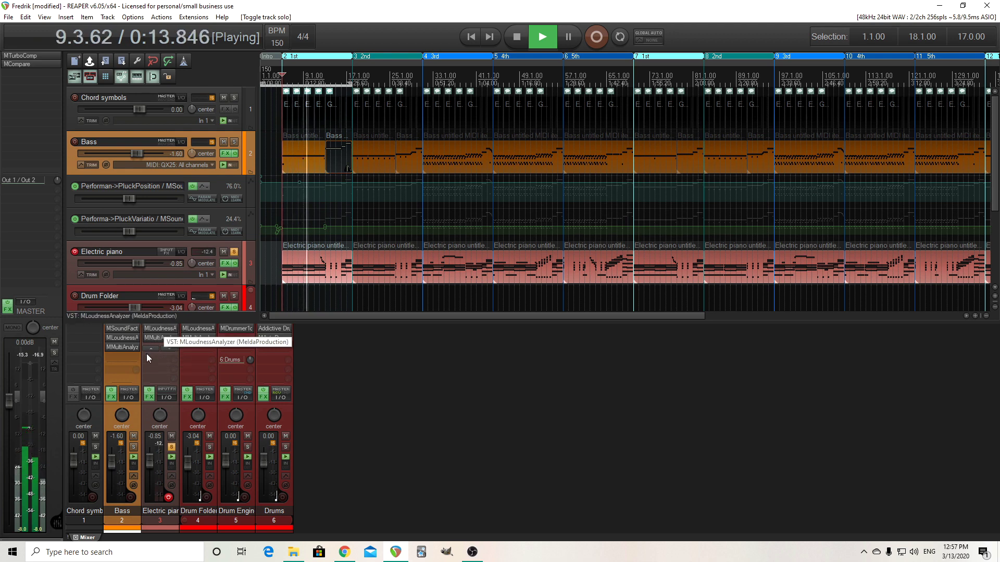
click(147, 347)
click(160, 327)
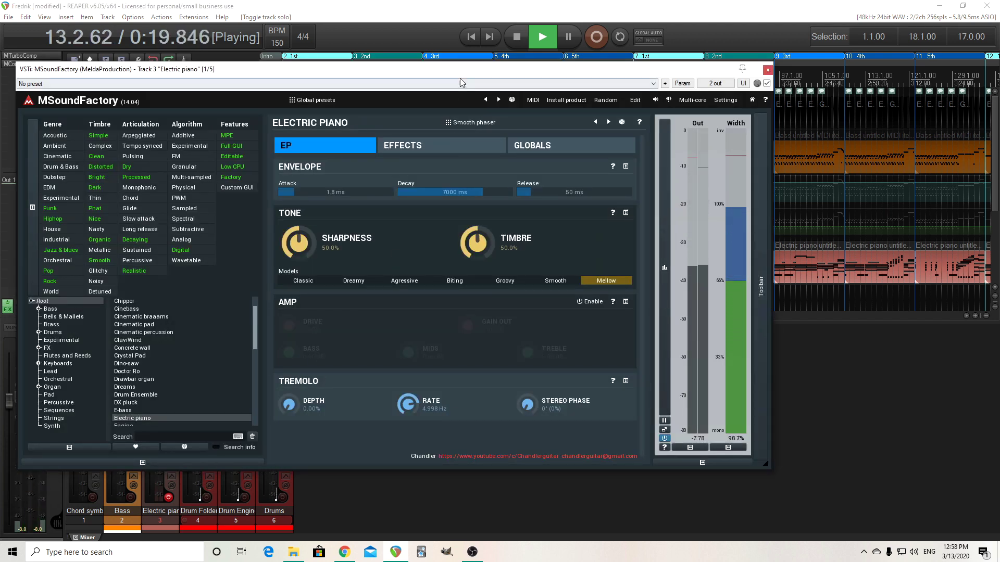
drag(459, 78, 583, 202)
key(space)
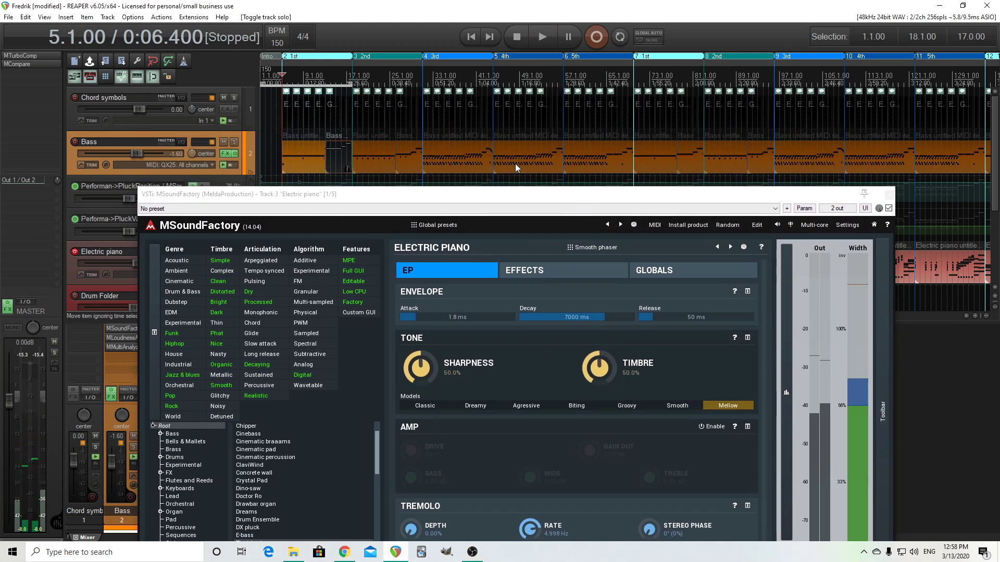
- Examine the Electric piano's instrument presets and the Smooth phaser preset's effects and main controls, and close the MSoundFactory window
drag(522, 200, 520, 120)
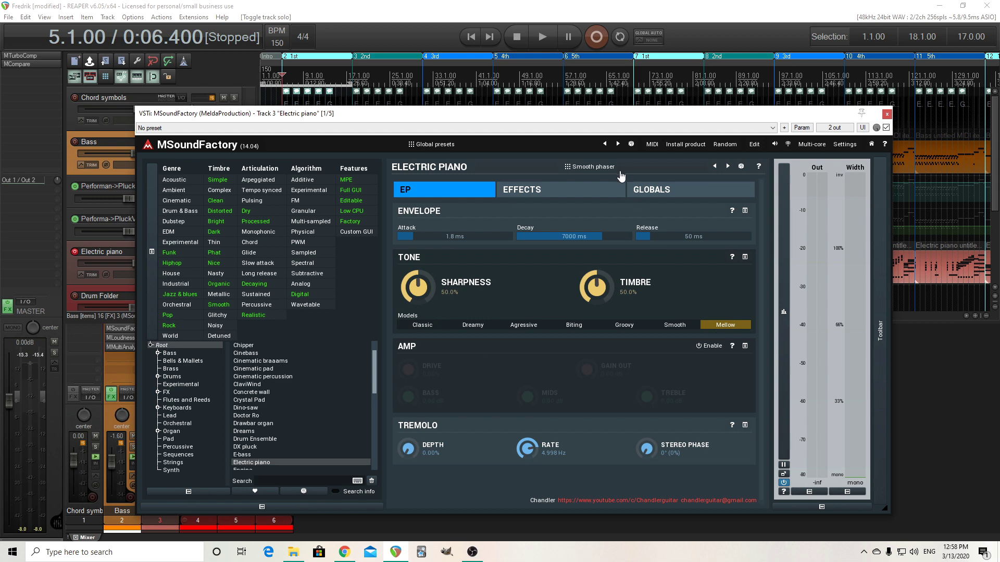
click(593, 167)
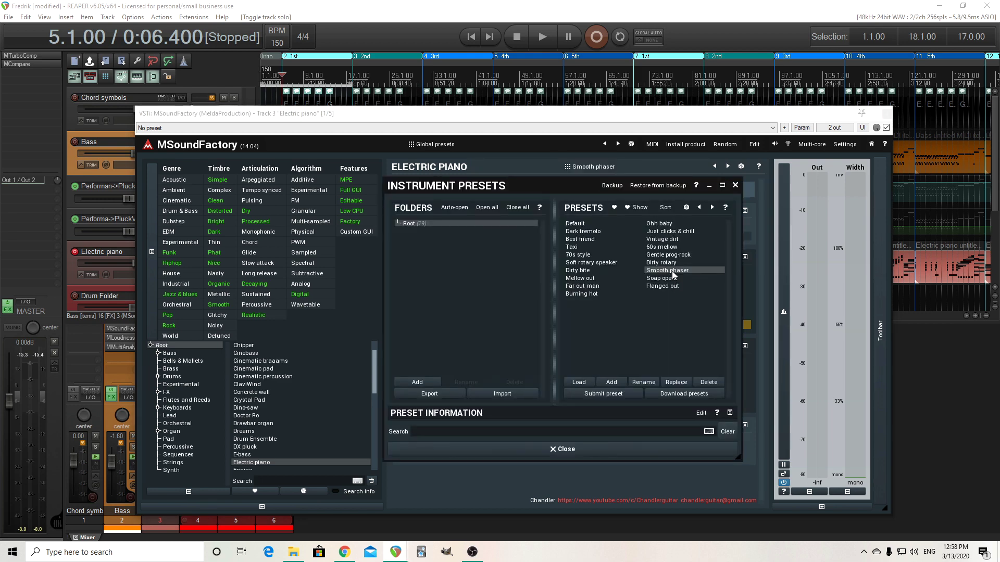
click(599, 451)
click(555, 187)
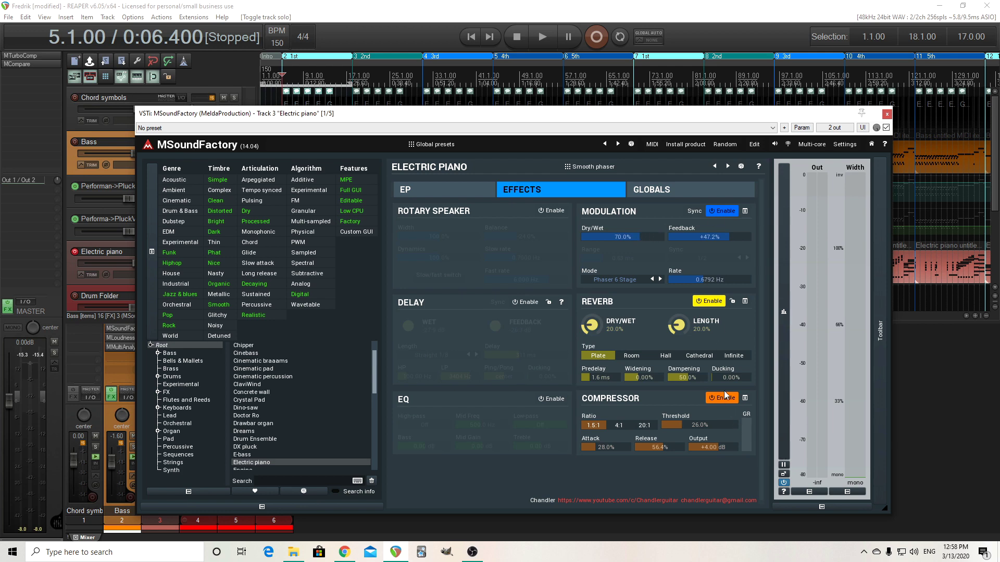
click(438, 192)
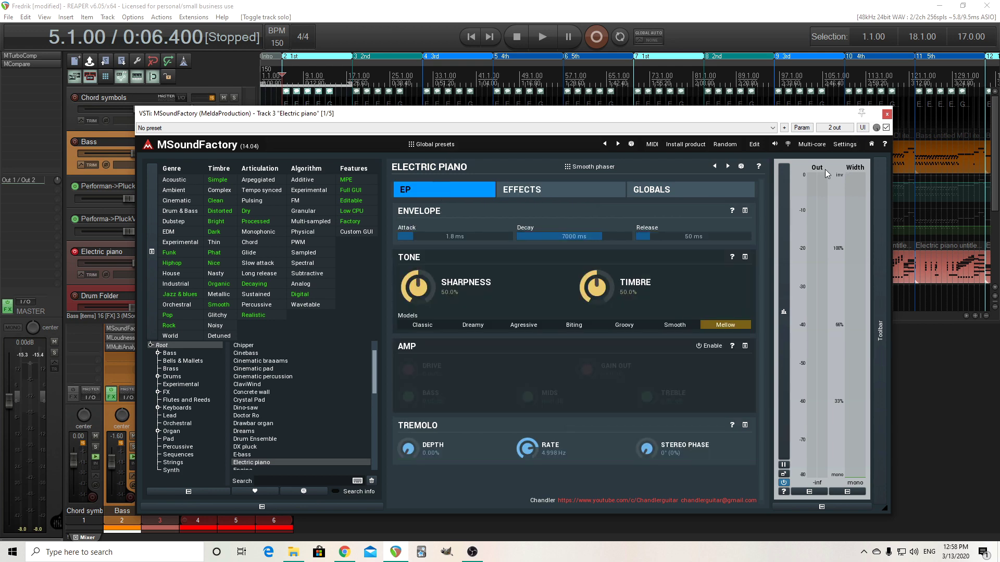
click(886, 114)
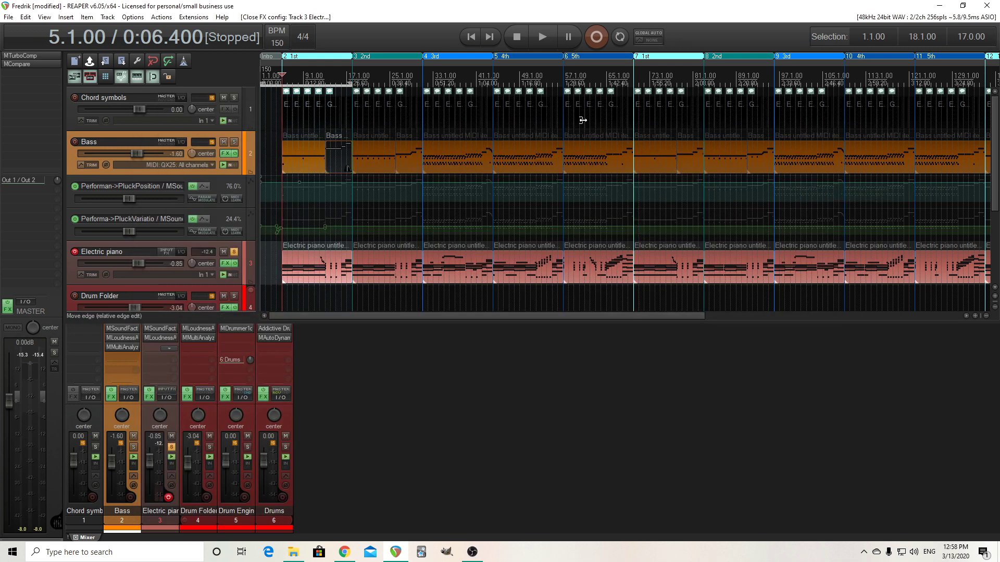
- Place the edit cursor at measure 63, and play the soloed Electric piano from there before stopping playback
key(5)
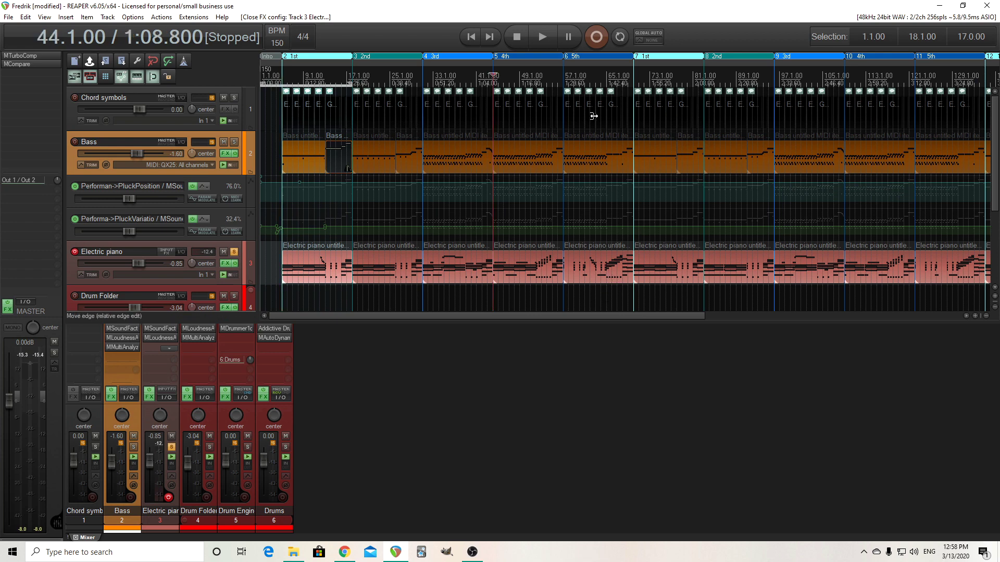
click(596, 73)
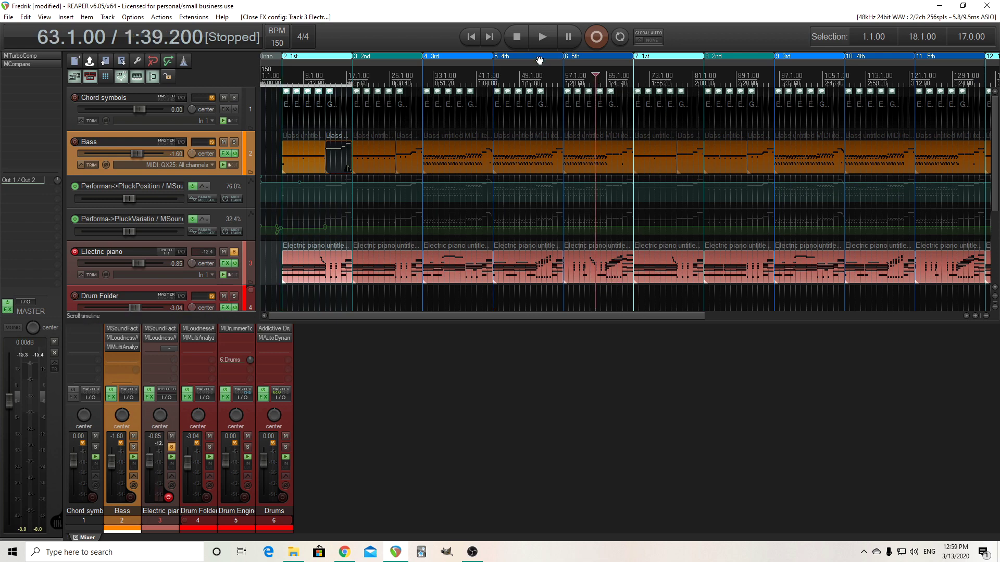
click(547, 37)
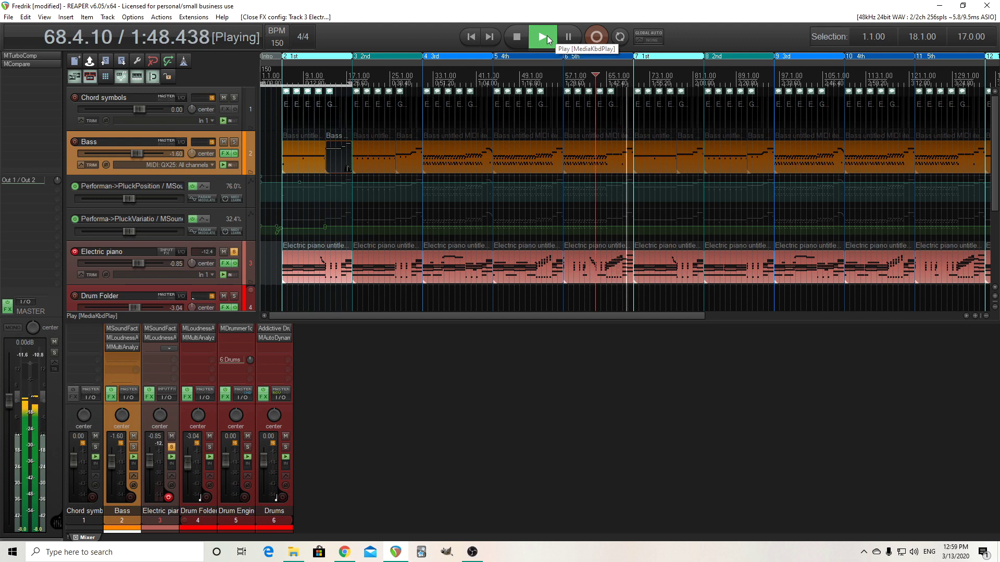
click(516, 36)
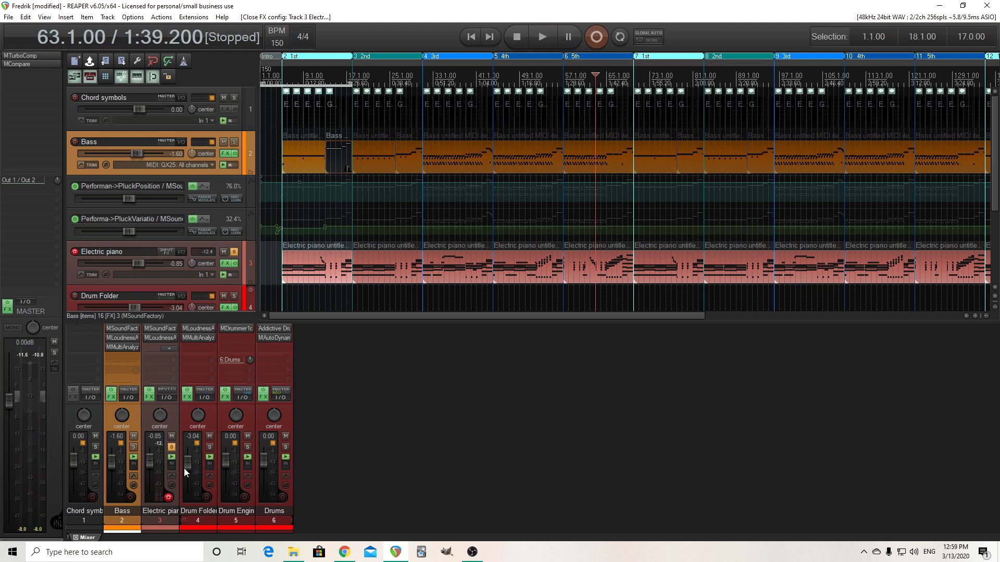
- Examine the Electric piano's global settings in MSoundFactory, particularly the Velocity Range control, and close the instrument window
click(165, 329)
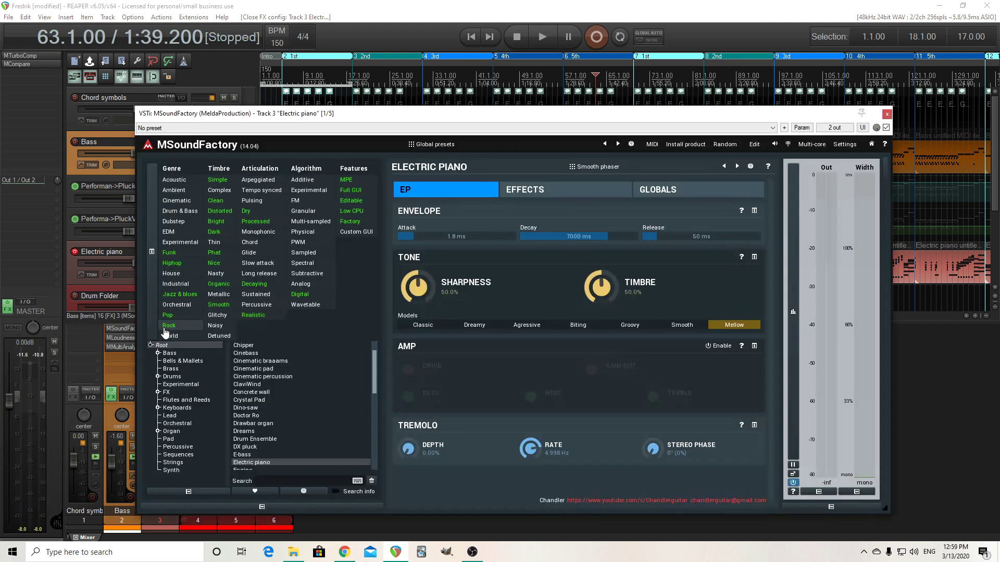
click(660, 197)
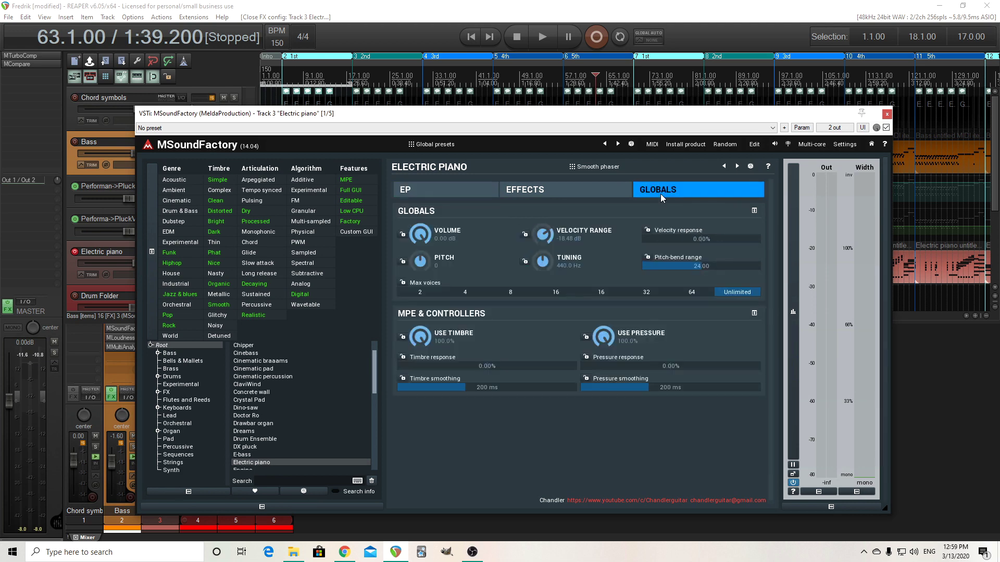
click(548, 236)
double_click(551, 234)
double_click(545, 236)
click(888, 115)
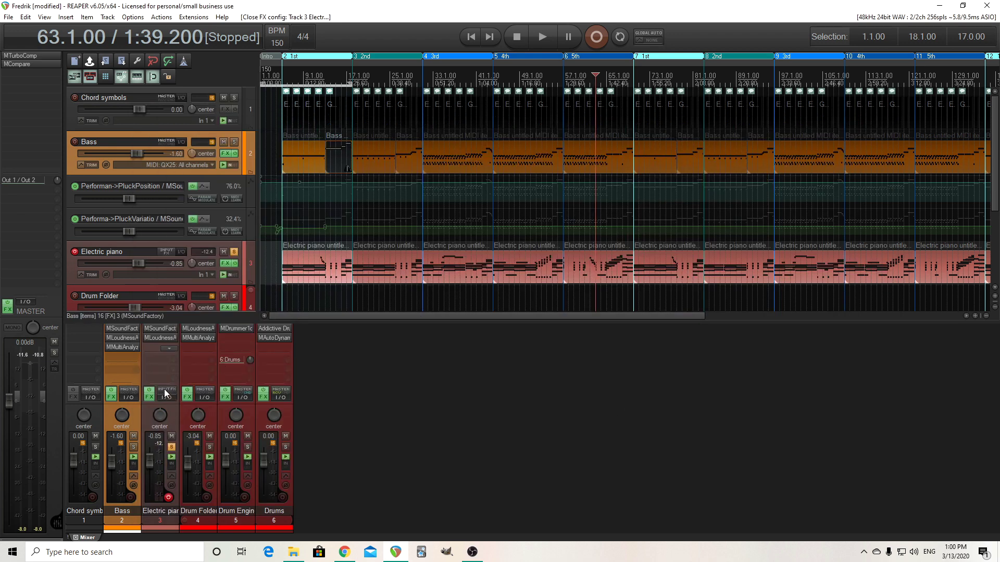
- Examine the Electric piano's modulation, reverb and compressor settings in MSoundFactory, and close the instrument window
click(157, 332)
click(578, 192)
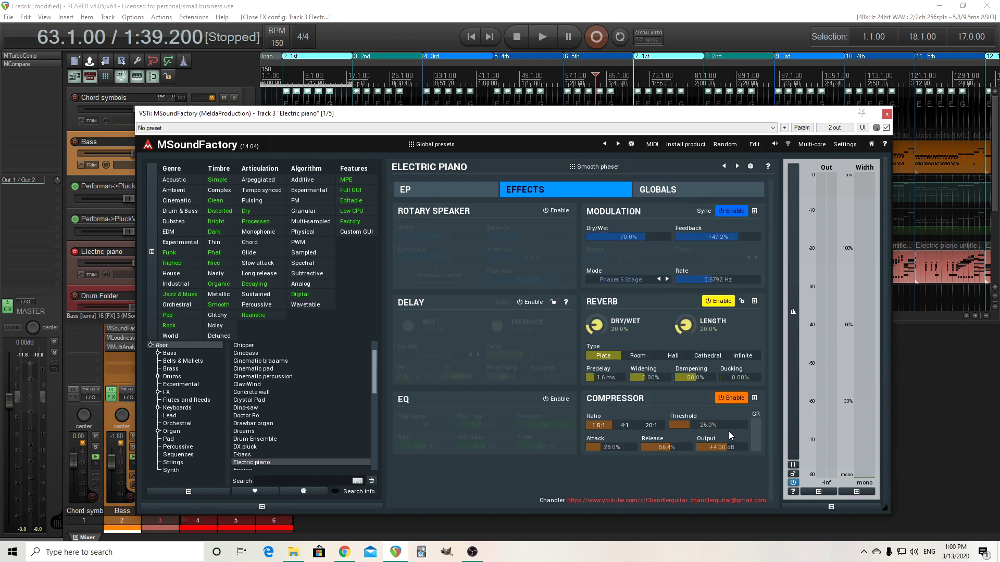
click(886, 114)
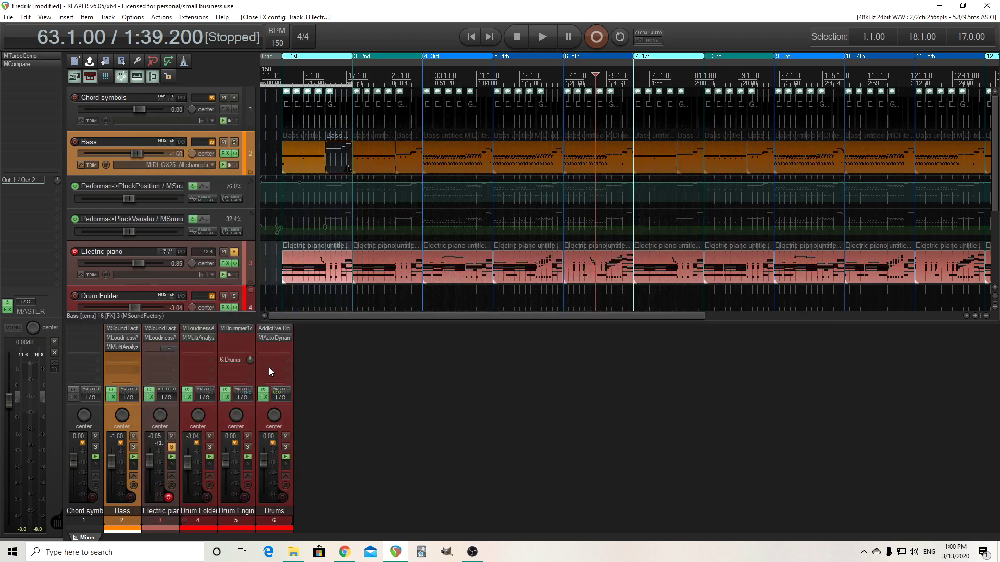
- Inspect the Electric piano track's MTurboComp compressor and the high-pass filter in its MAutoDynamicEq, closing each plugin window
click(170, 348)
click(168, 348)
click(161, 338)
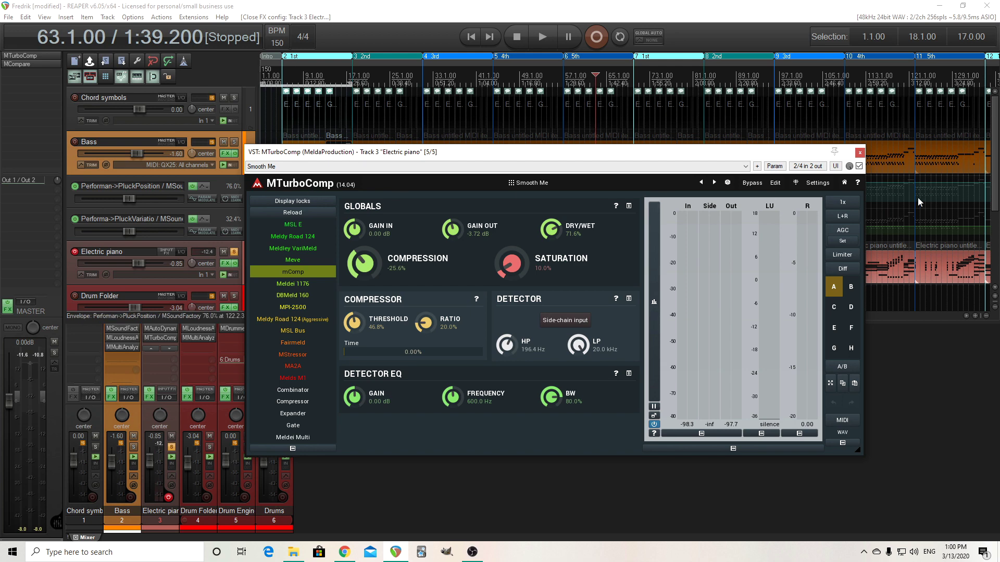
click(860, 154)
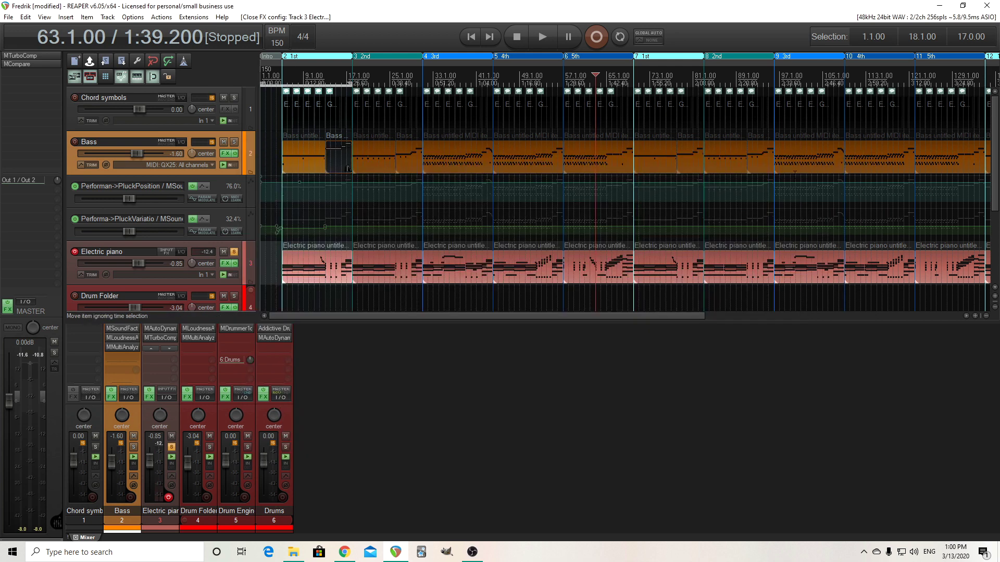
click(162, 328)
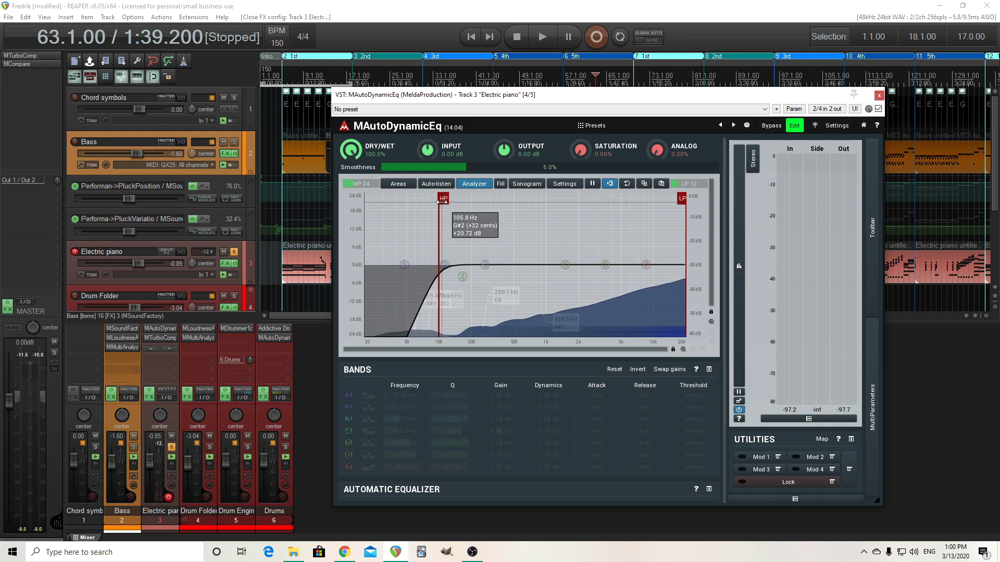
click(879, 96)
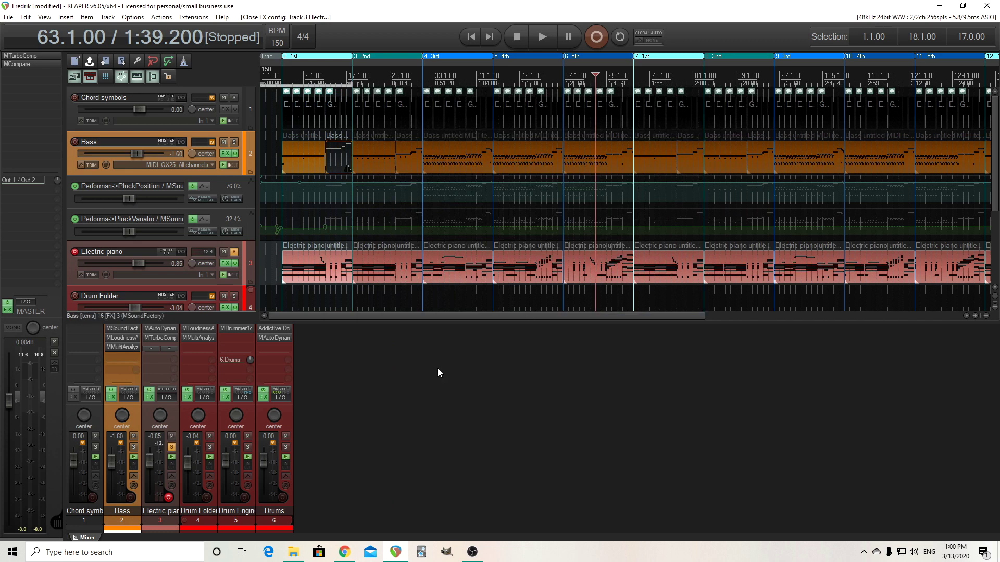
- View the Drum Folder's MMultiAnalyzer, disarm the Electric piano track for recording, and close the analyzer
click(198, 339)
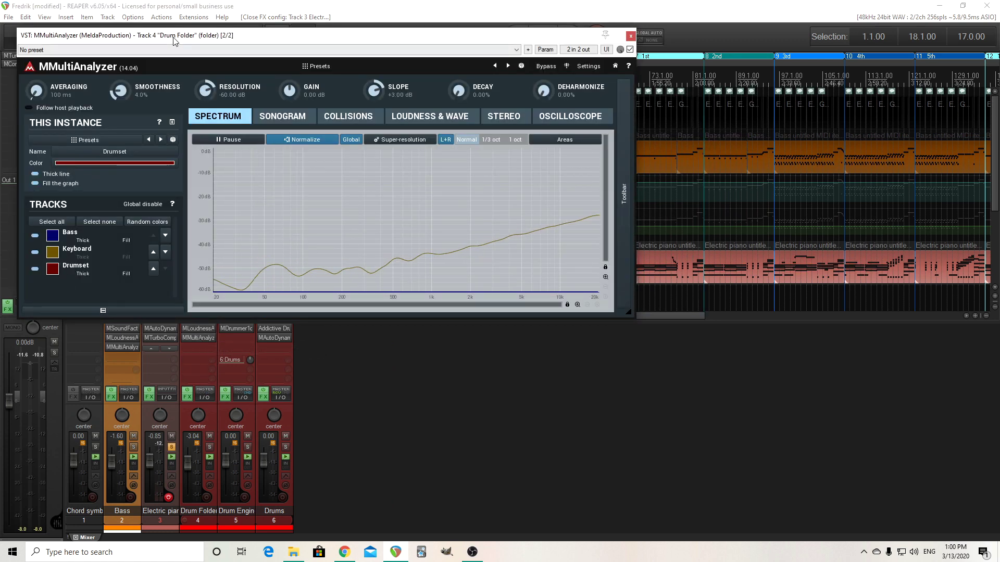
drag(166, 65, 307, 87)
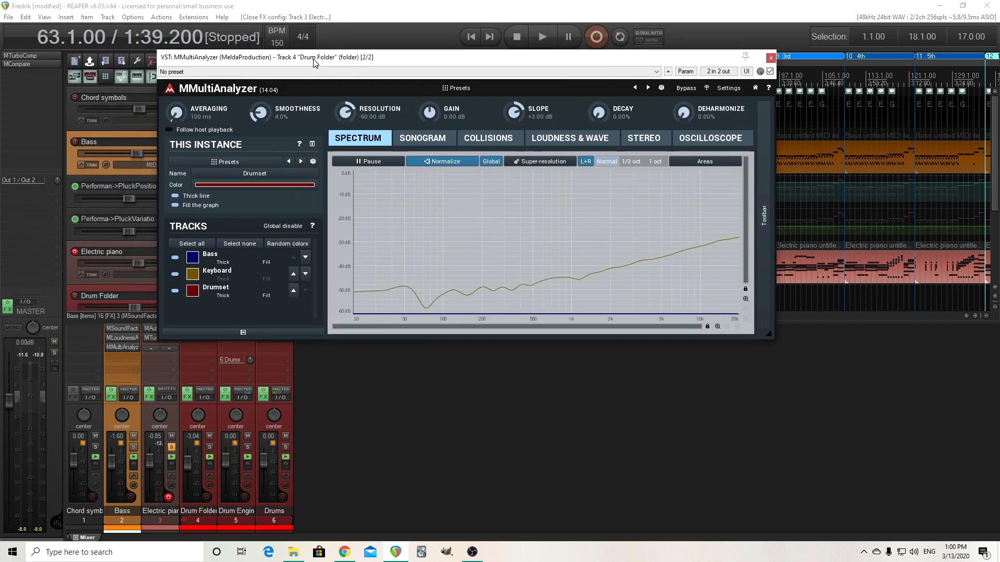
click(168, 497)
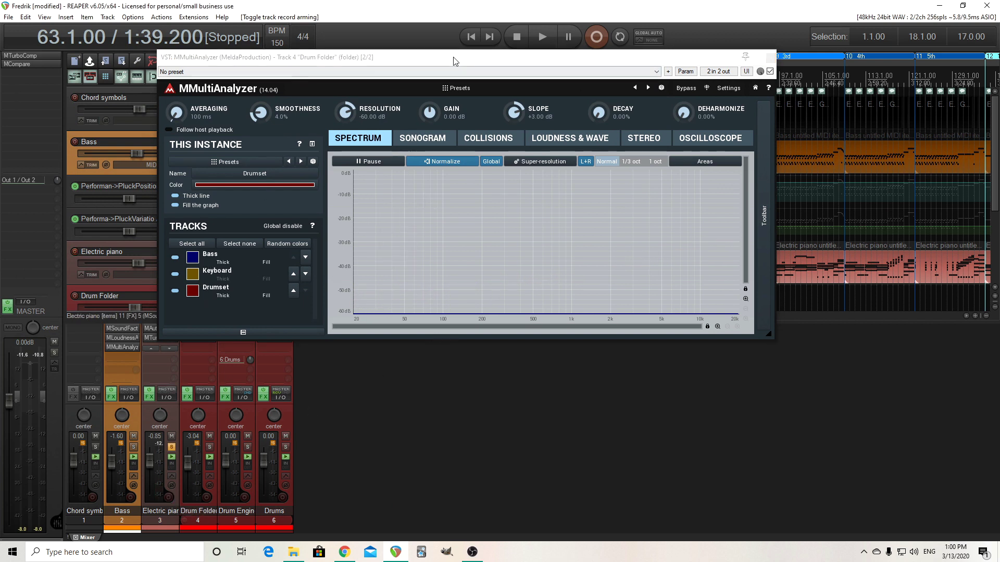
drag(453, 61, 530, 199)
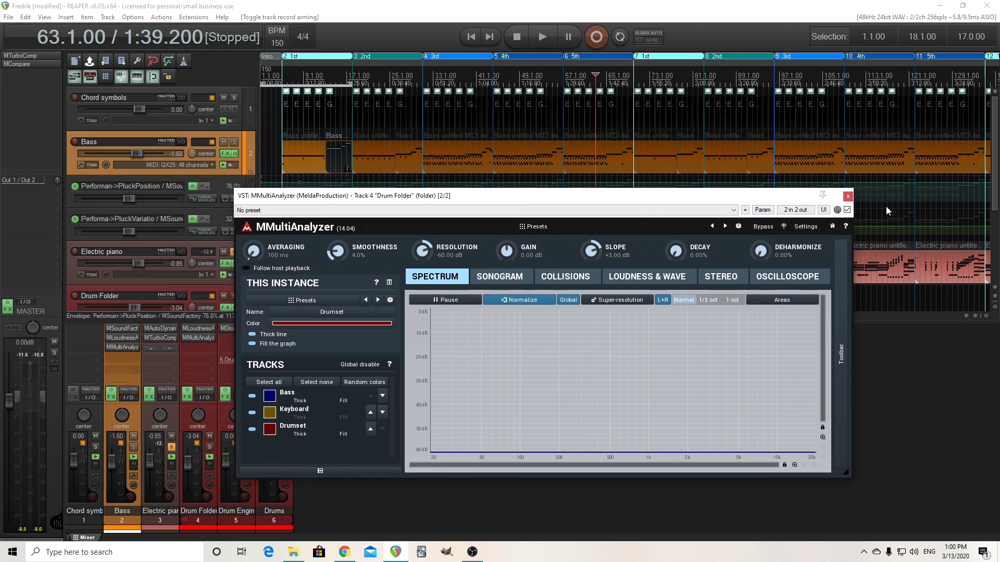
click(848, 197)
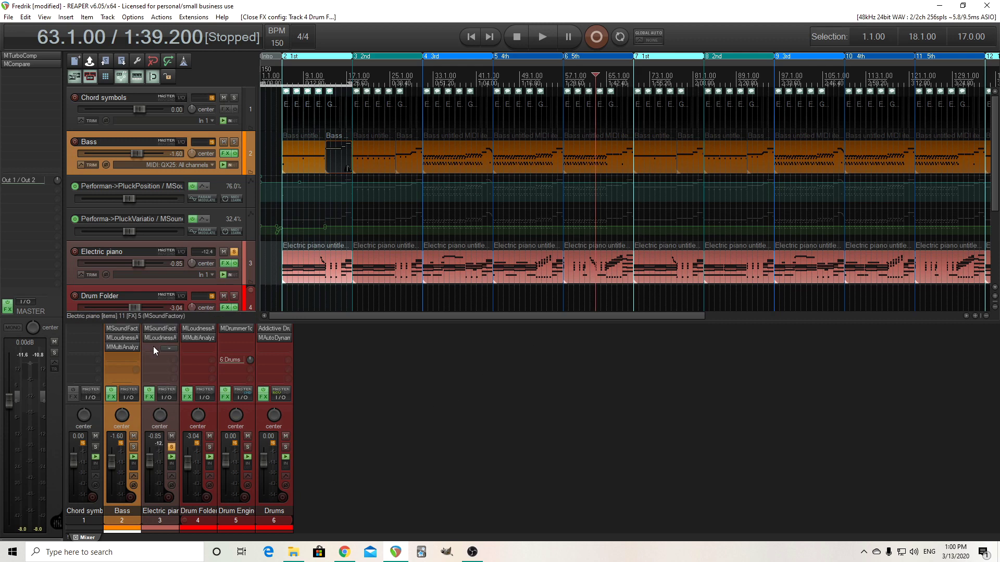
- Examine the Electric piano's EP controls in MSoundFactory, toggle its Amp section on and back off, and close the window
click(162, 328)
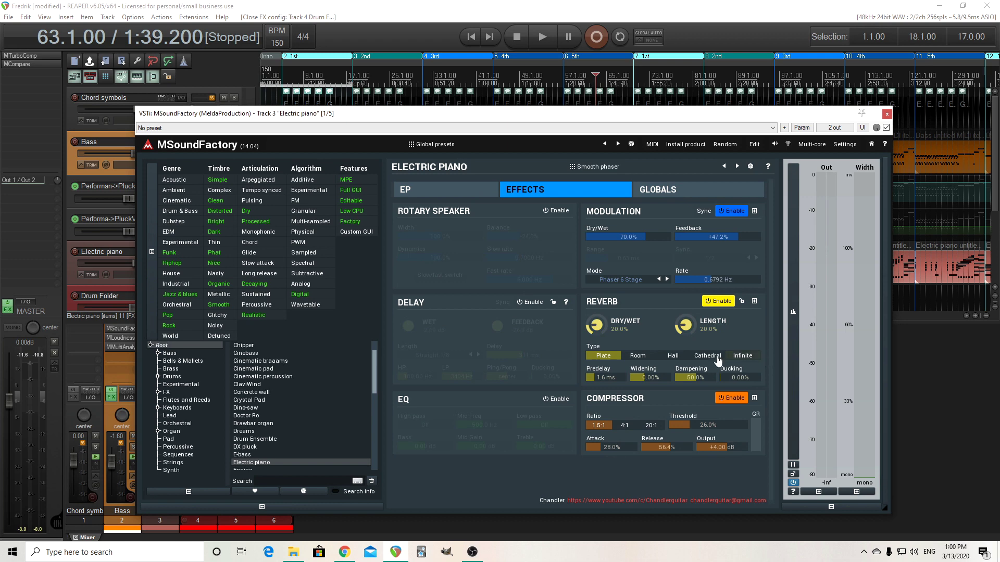
click(463, 191)
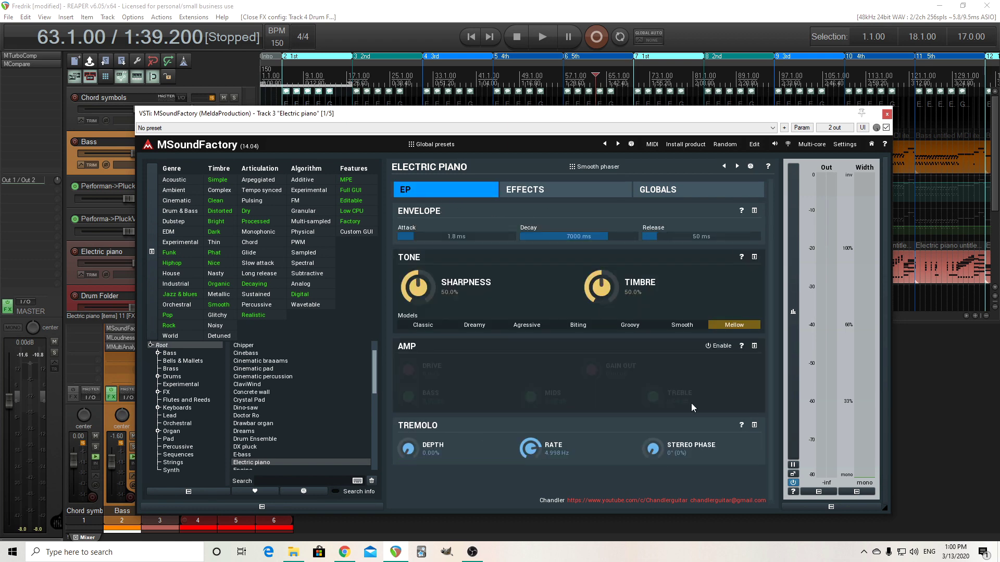
click(720, 346)
click(721, 347)
click(887, 114)
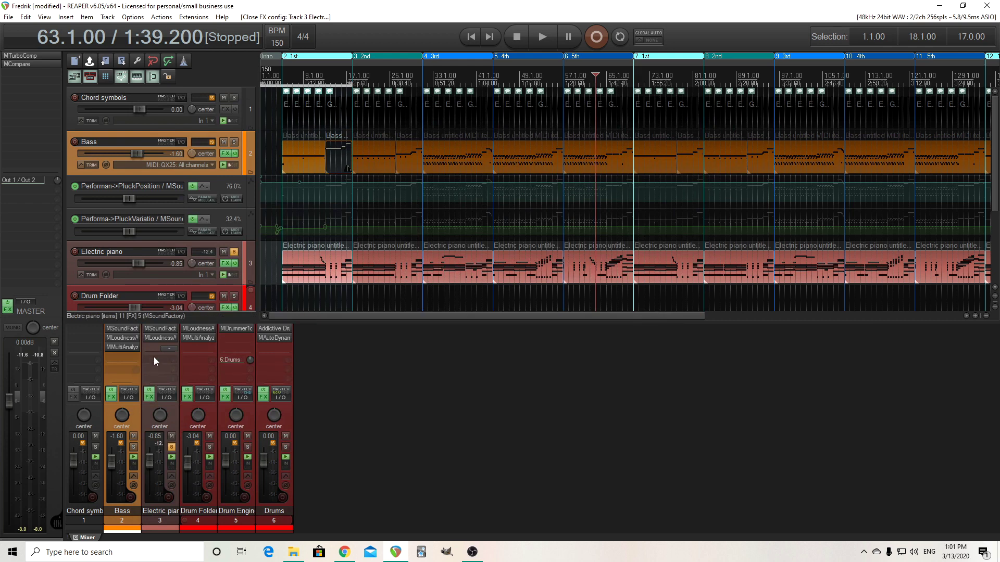
- With the Bass track's MMultiAnalyzer open and clear of the mixer, unsolo the Electric piano and play all tracks from measure 44
click(123, 347)
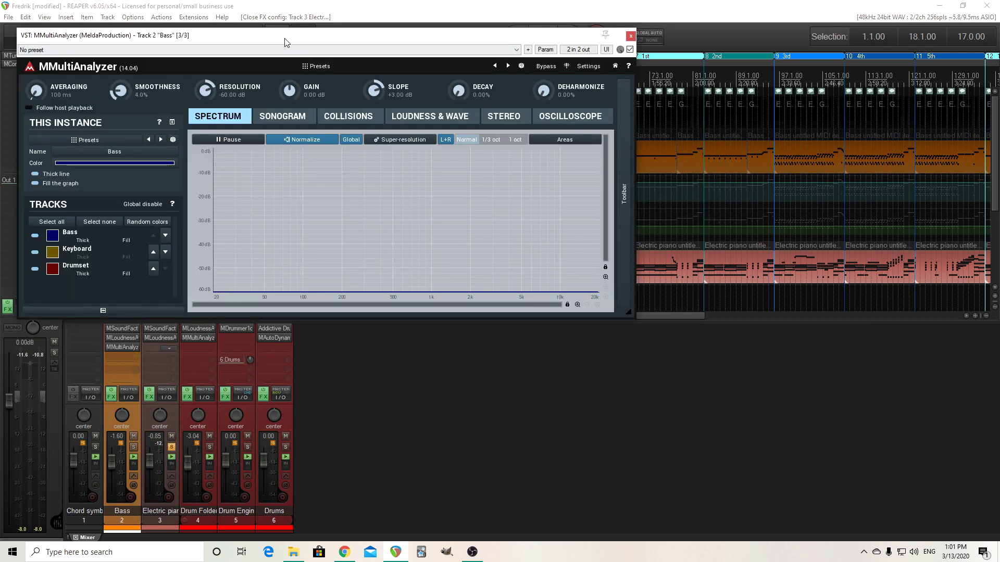
drag(286, 43, 541, 237)
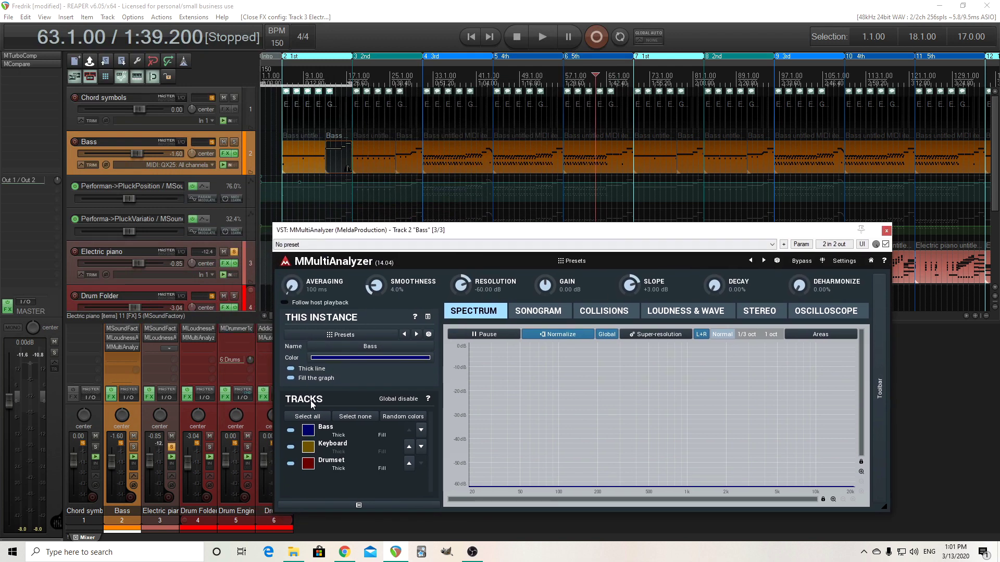
click(171, 447)
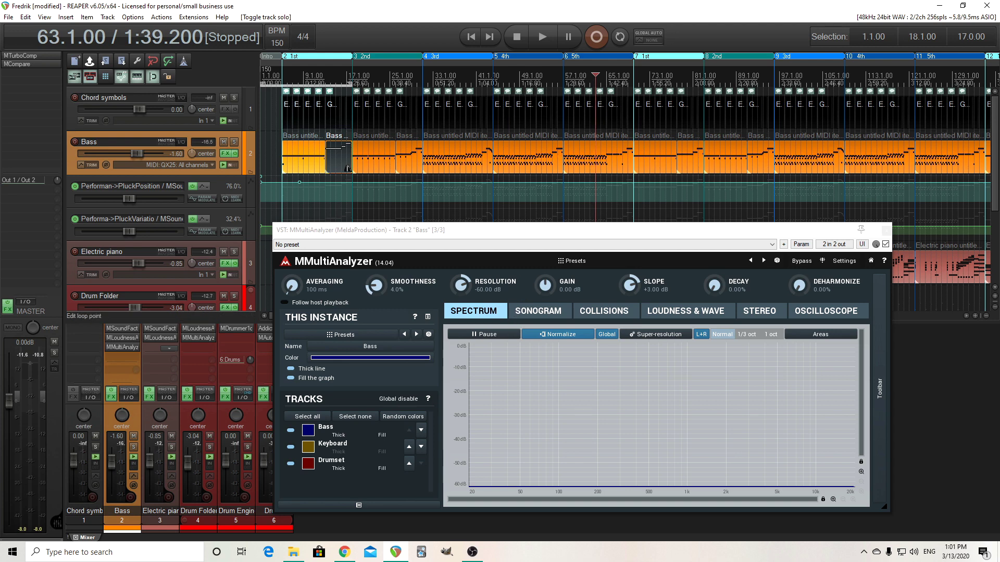
key(5)
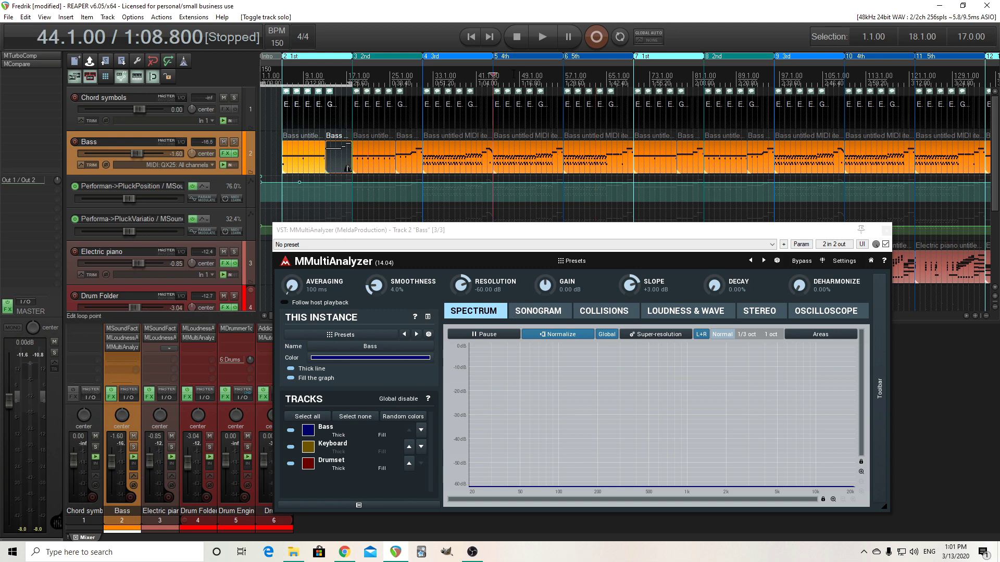
click(541, 42)
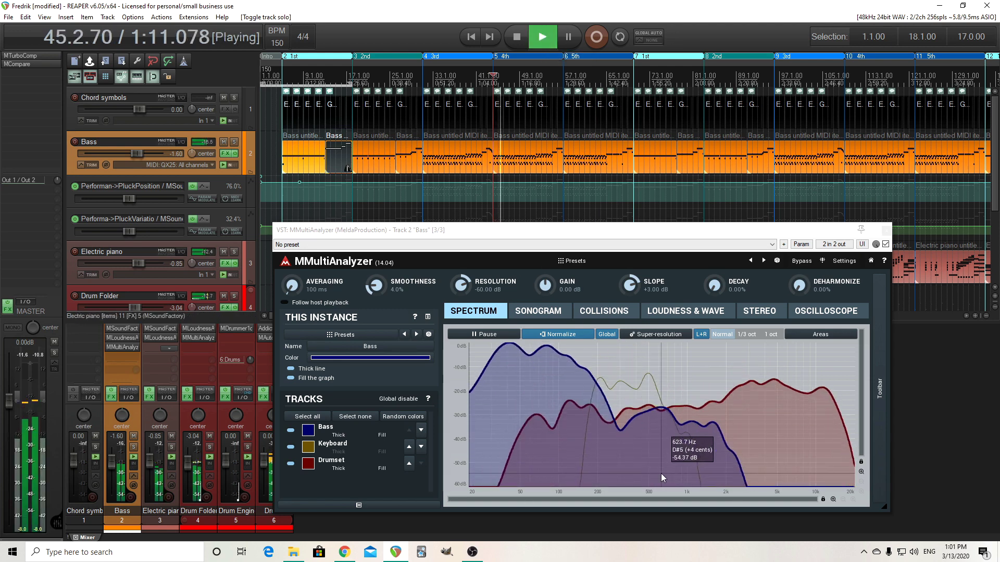
- Fill the Keyboard graph in MMultiAnalyzer, examine the sonogram and collisions during playback, then stop playback and close the analyzer
click(381, 451)
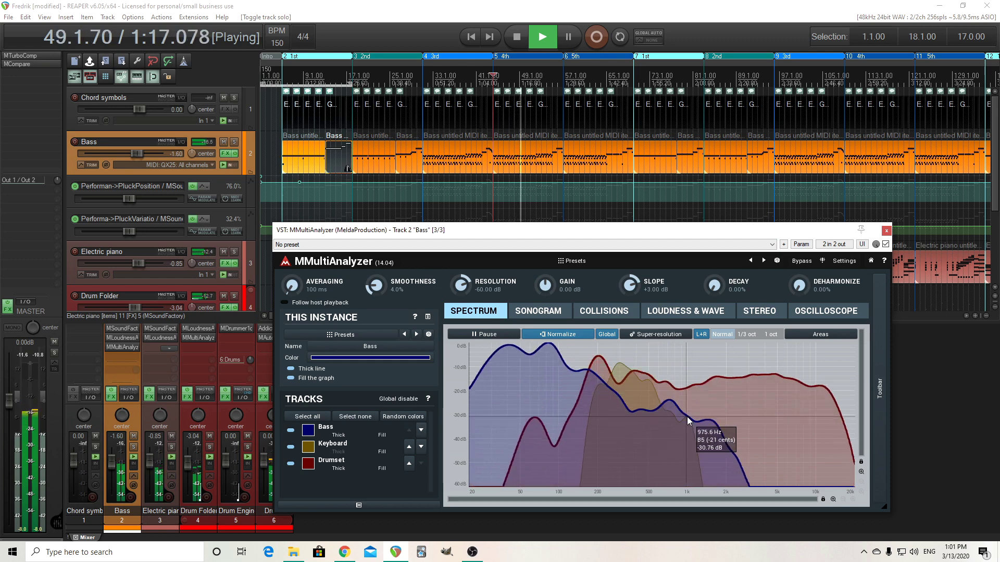
click(538, 311)
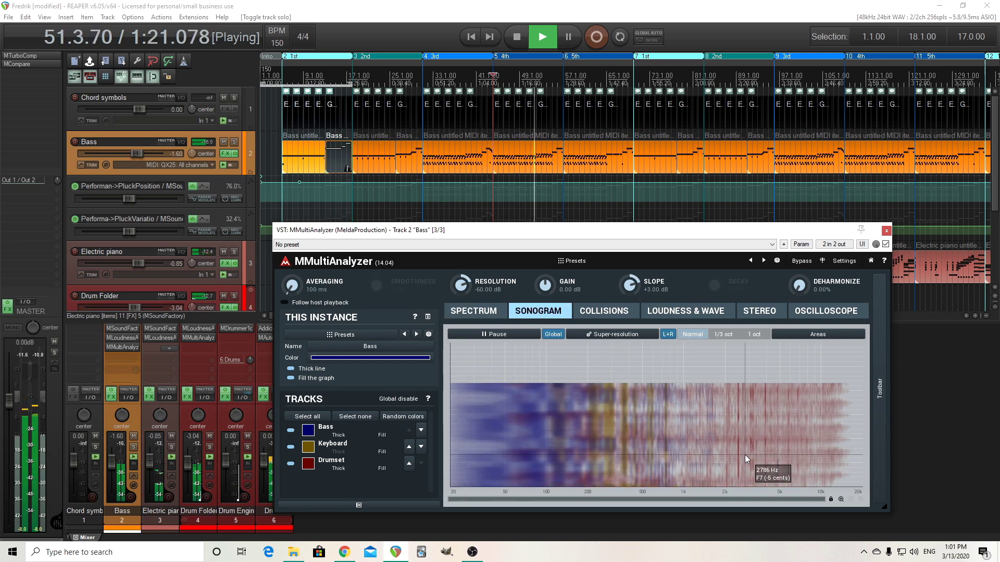
click(604, 311)
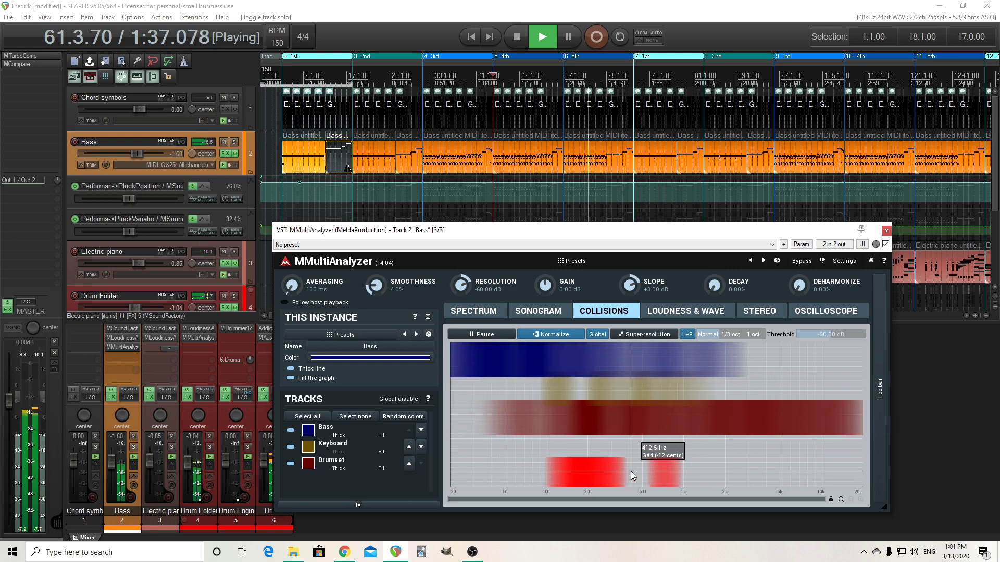
click(521, 40)
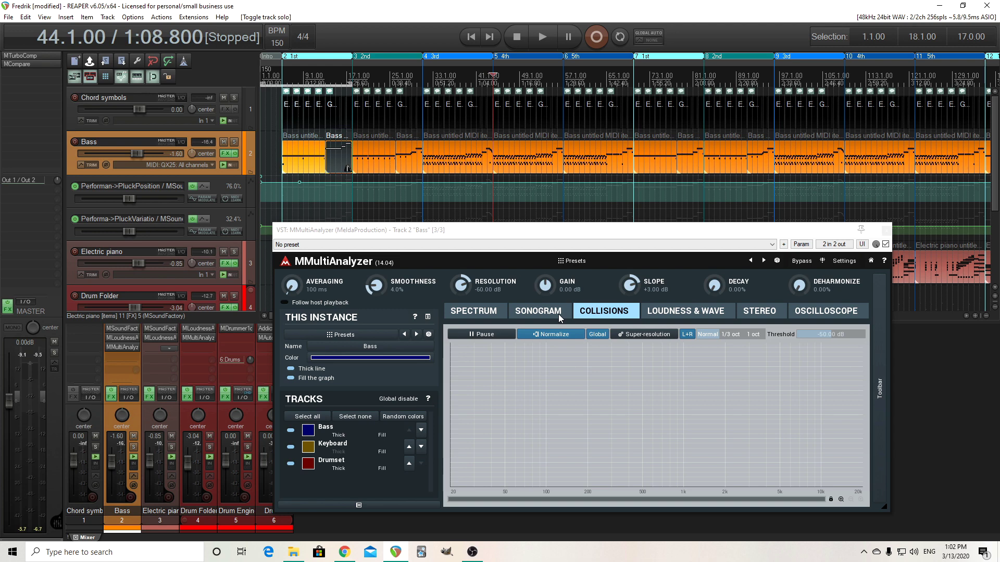
click(892, 228)
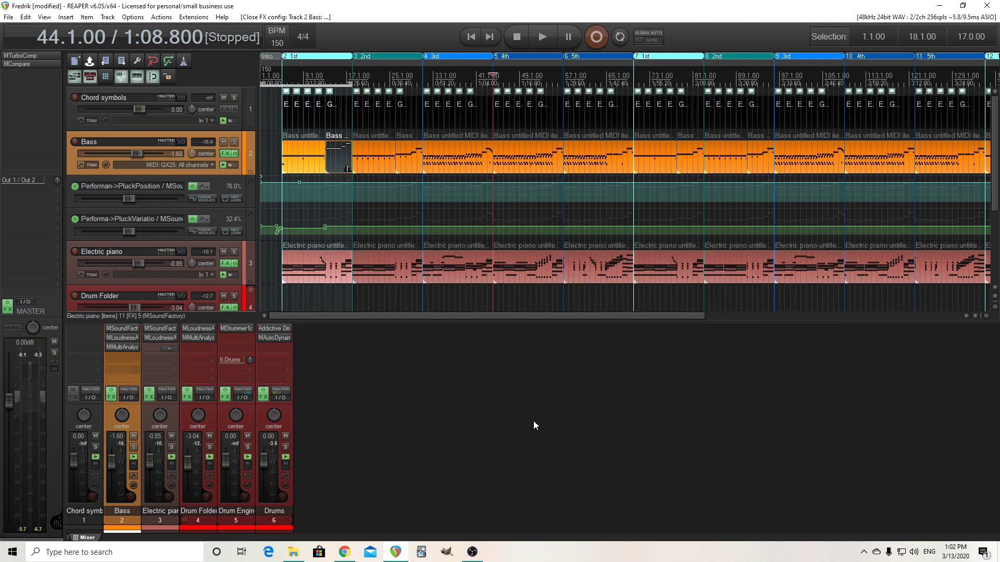